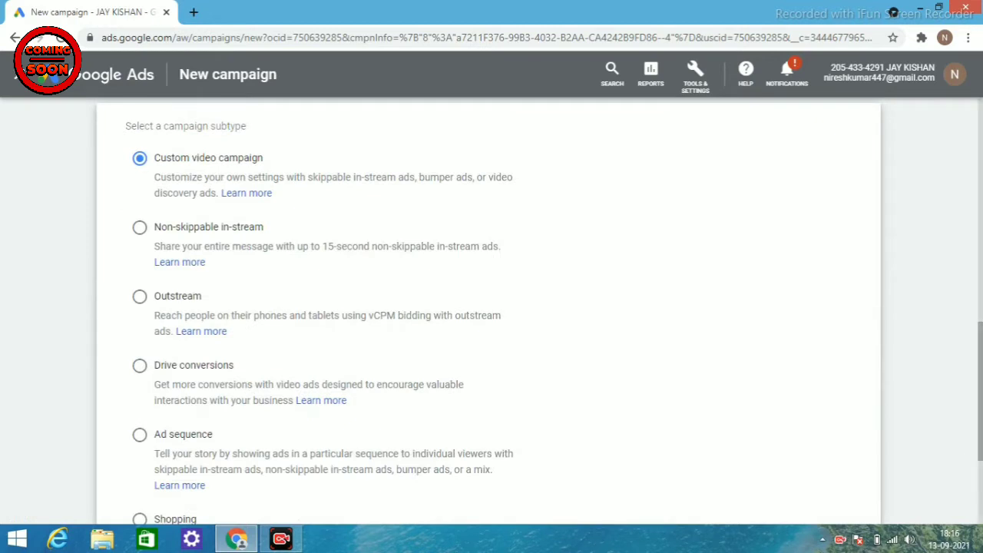
# Step: Continue with the Custom video campaign subtype and shorten the campaign name to "Video Custom"
pyautogui.scroll(-3, 980, 392)
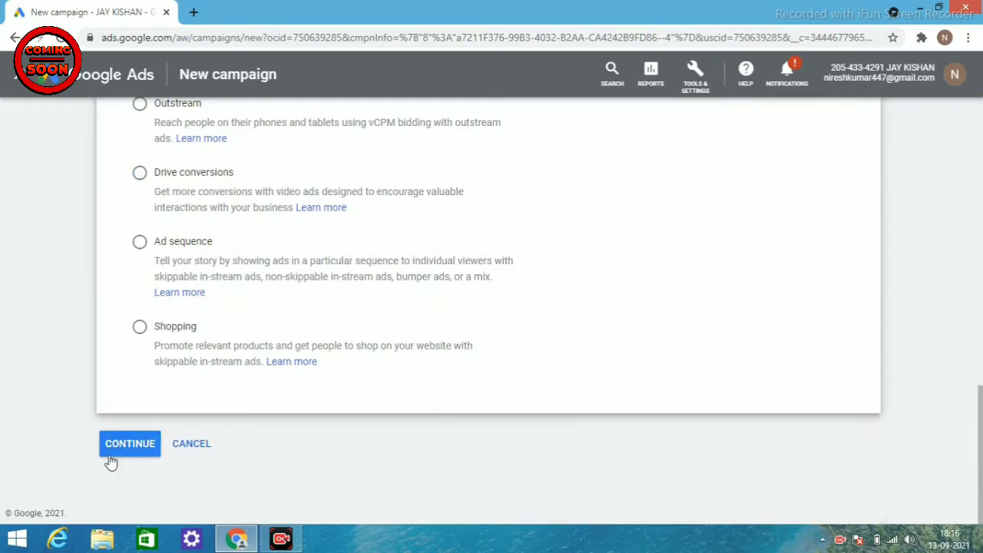
pyautogui.click(132, 443)
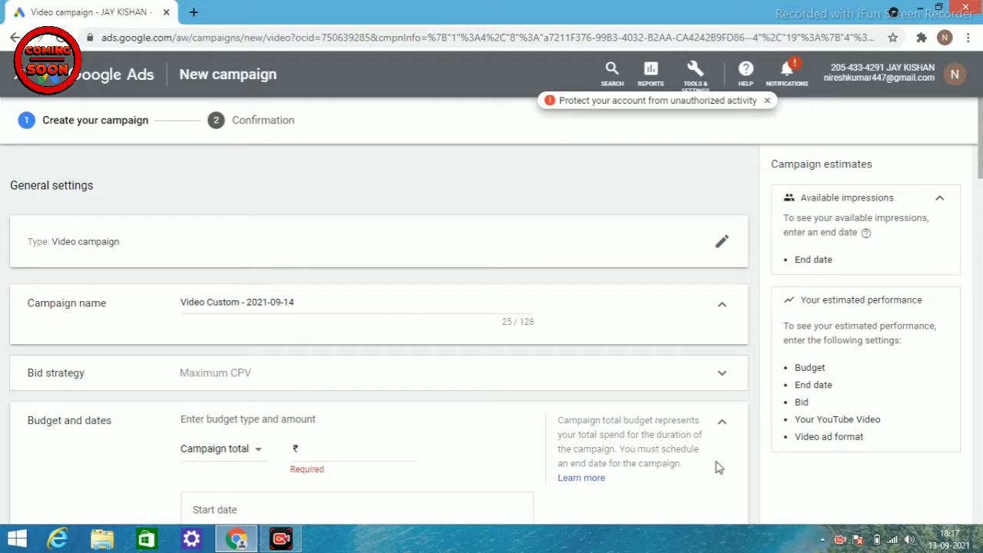
pyautogui.click(358, 305)
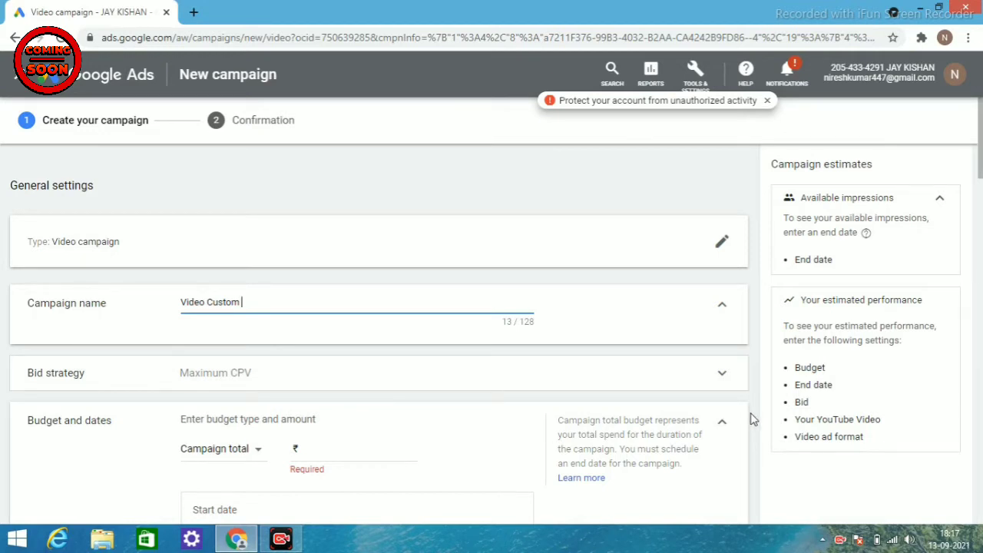
# Step: Set the campaign total budget to ₹5,000.00 and the end date to Sep 30, 2021
pyautogui.scroll(-2, 753, 419)
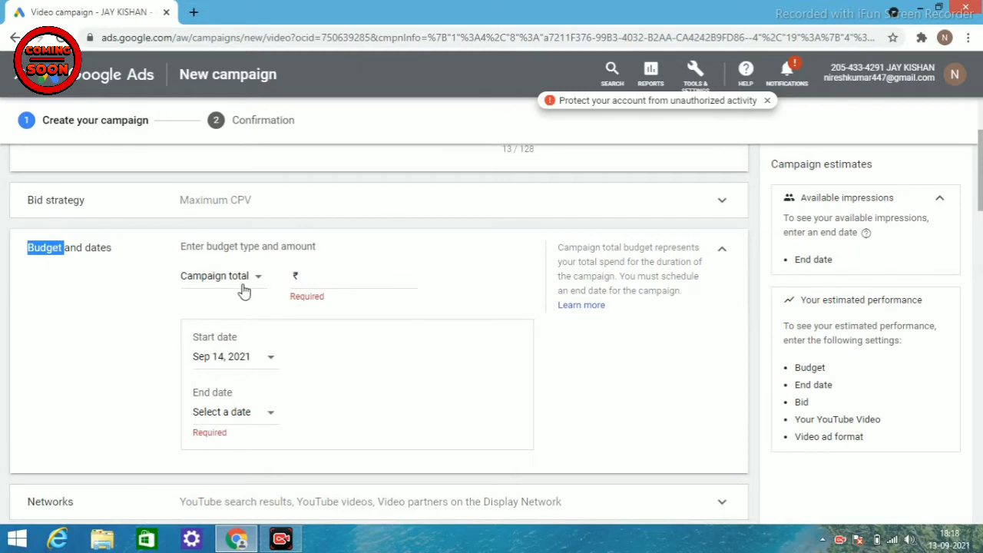
pyautogui.click(329, 276)
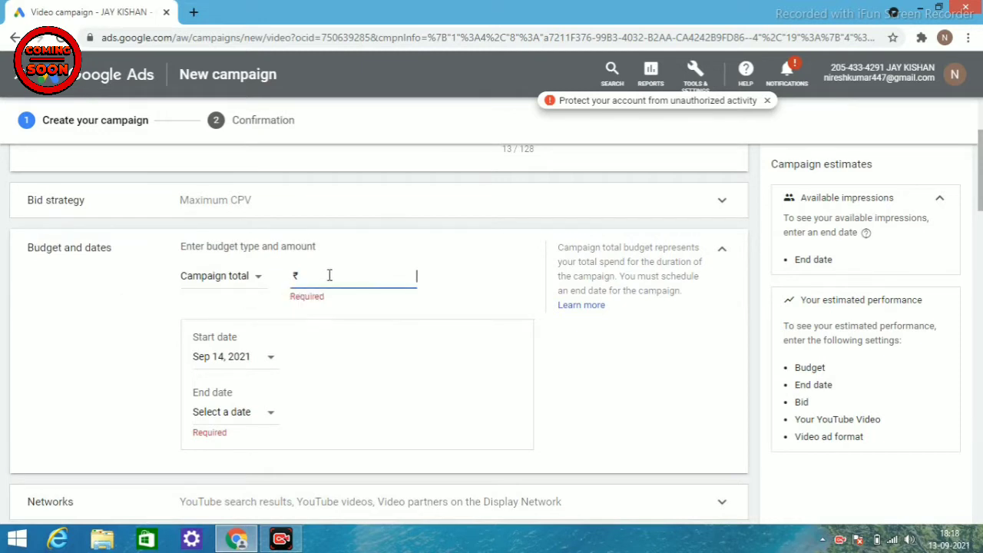
pyautogui.write('500')
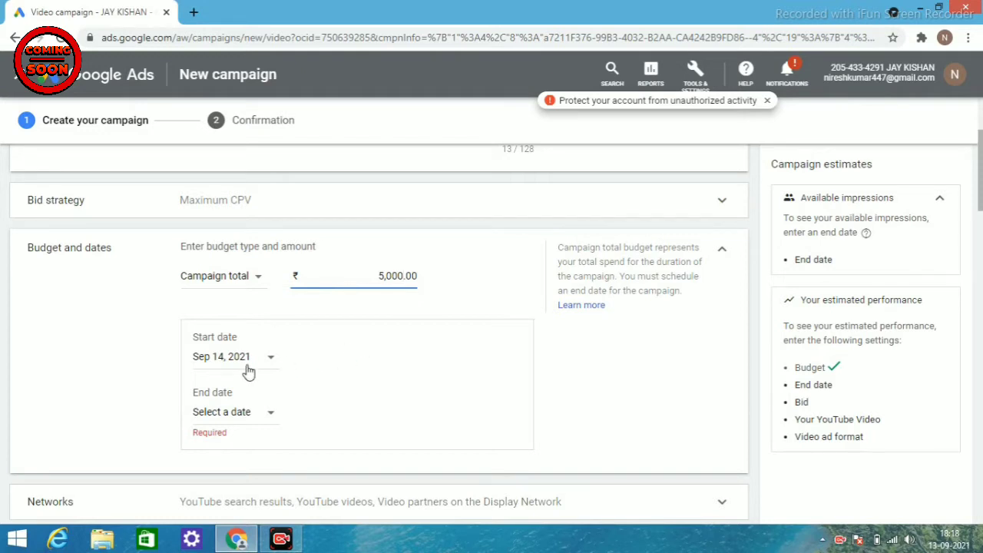
pyautogui.click(267, 417)
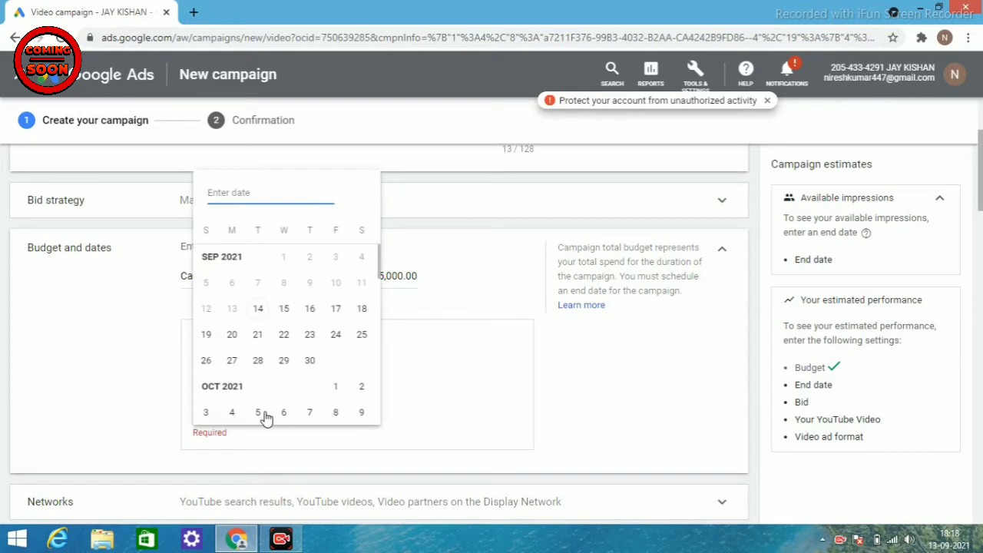
pyautogui.click(310, 363)
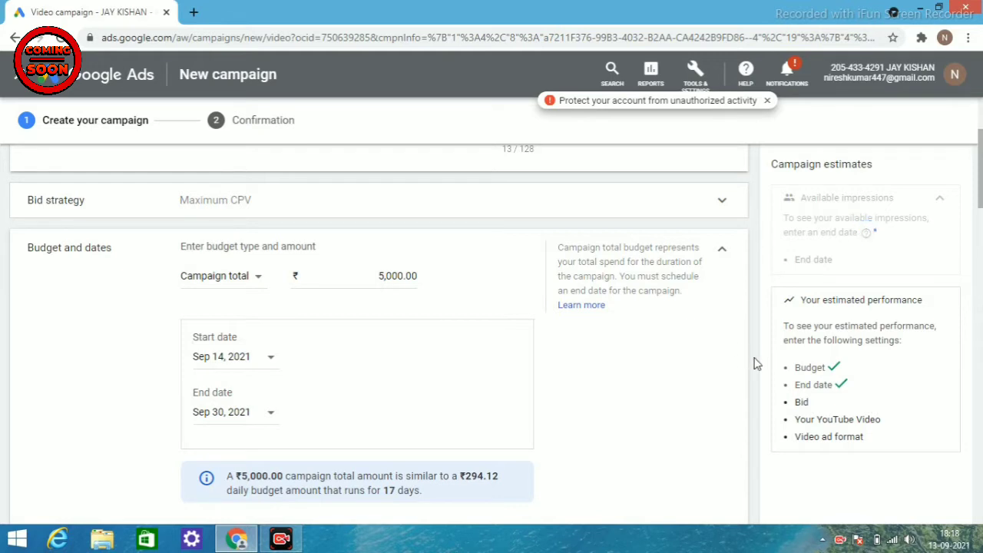
# Step: Try the option for entering another target location, and set the location targeting back to India
pyautogui.scroll(-3, 757, 364)
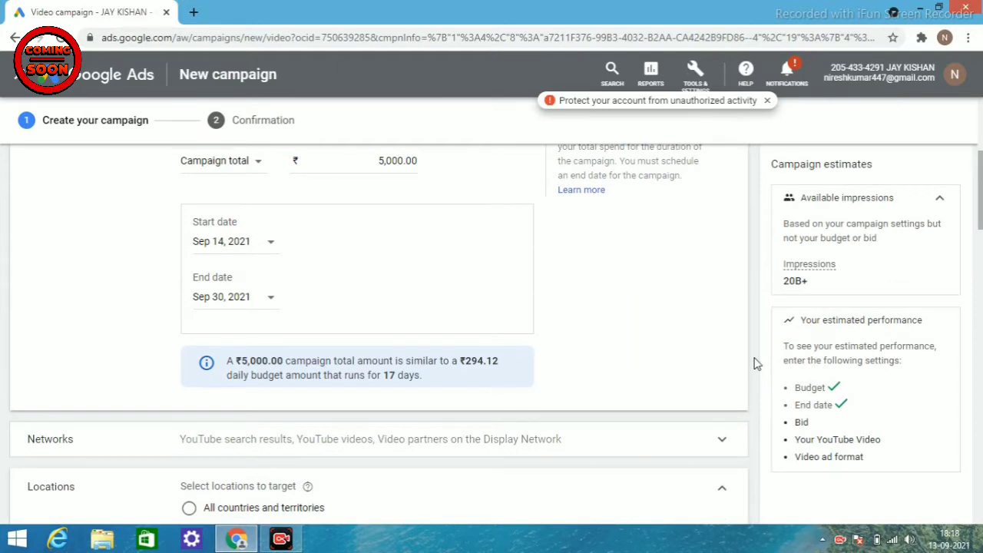
pyautogui.scroll(-3, 757, 363)
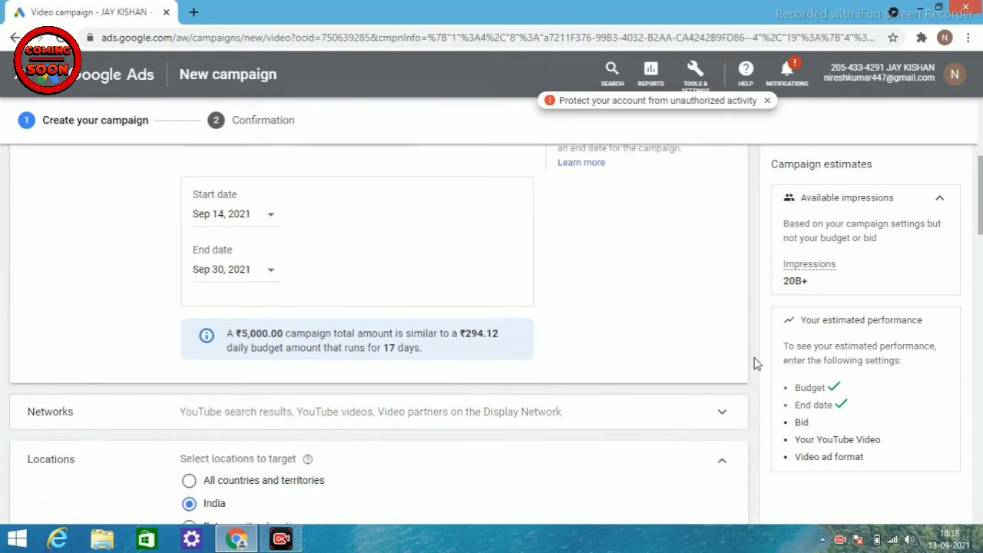
pyautogui.scroll(-3, 757, 363)
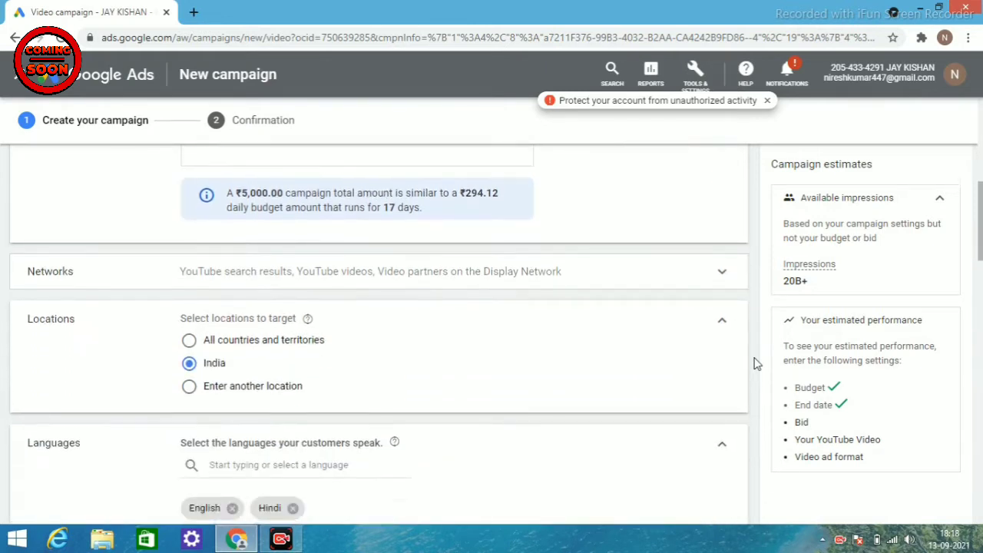
pyautogui.scroll(-1, 757, 363)
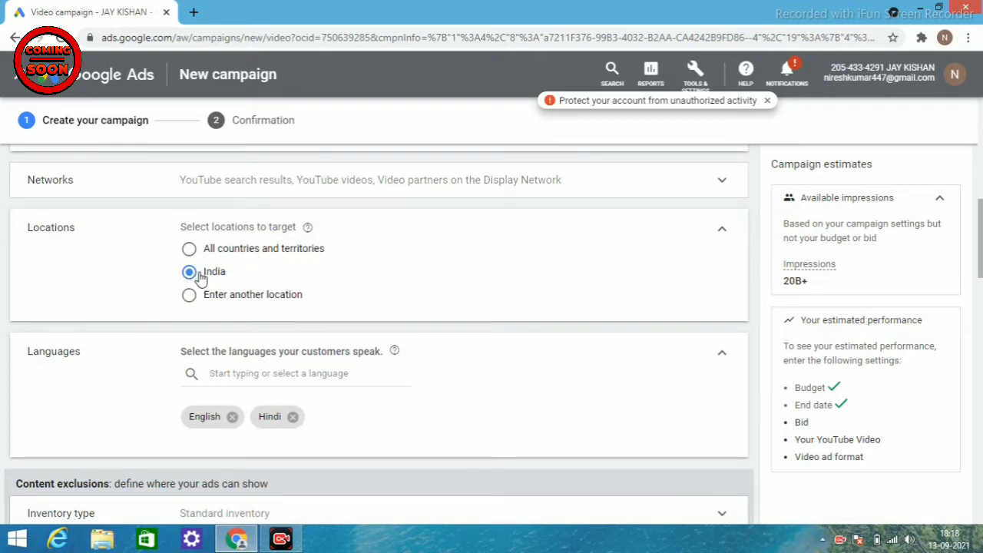
pyautogui.click(189, 297)
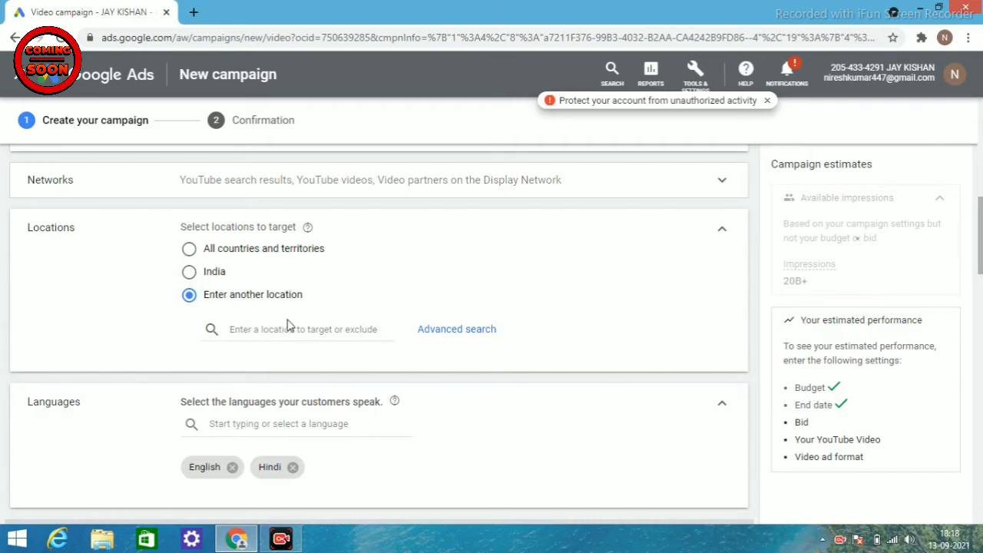
pyautogui.click(189, 272)
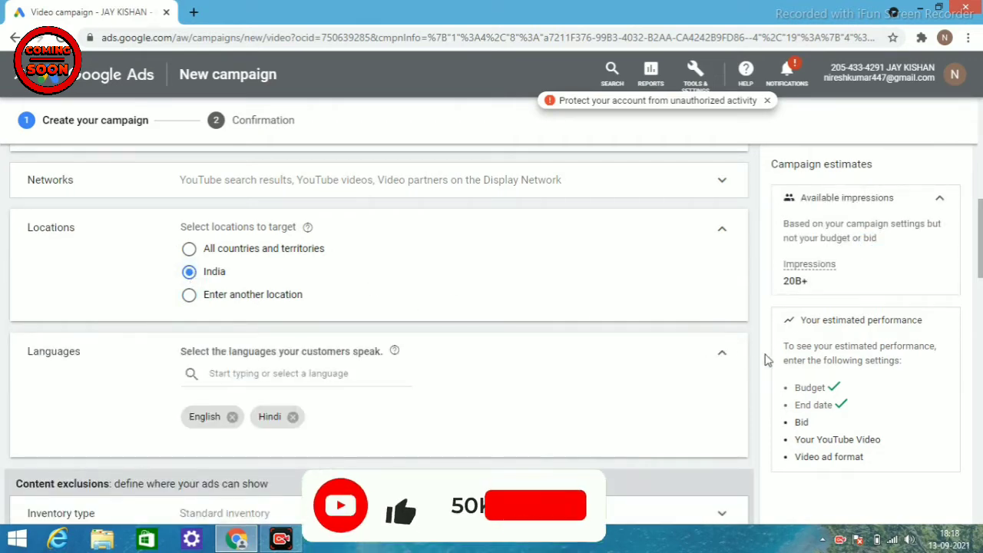
# Step: Choose Expanded inventory as the inventory type under the content exclusions
pyautogui.doubleClick(753, 361)
pyautogui.scroll(-1, 753, 362)
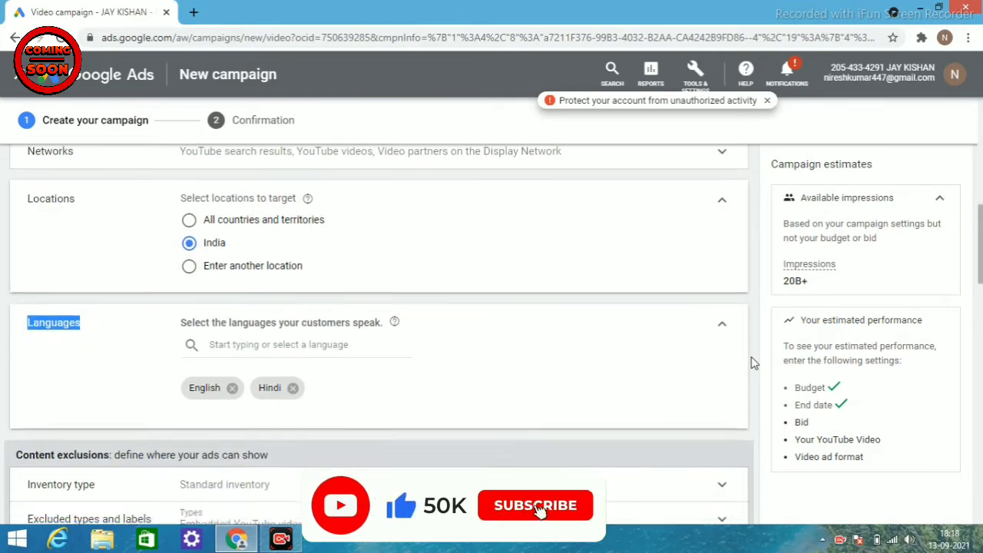
pyautogui.scroll(-3, 753, 363)
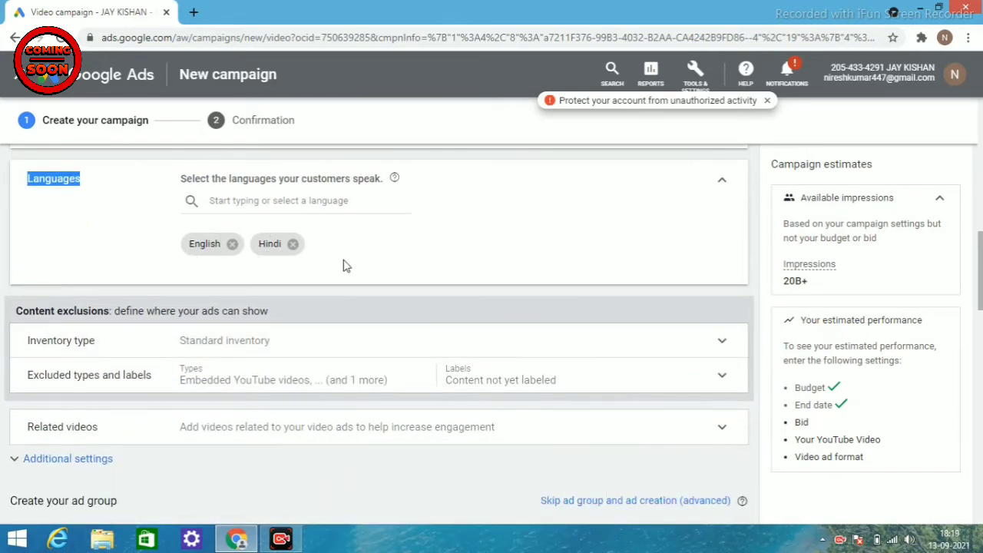
pyautogui.click(397, 342)
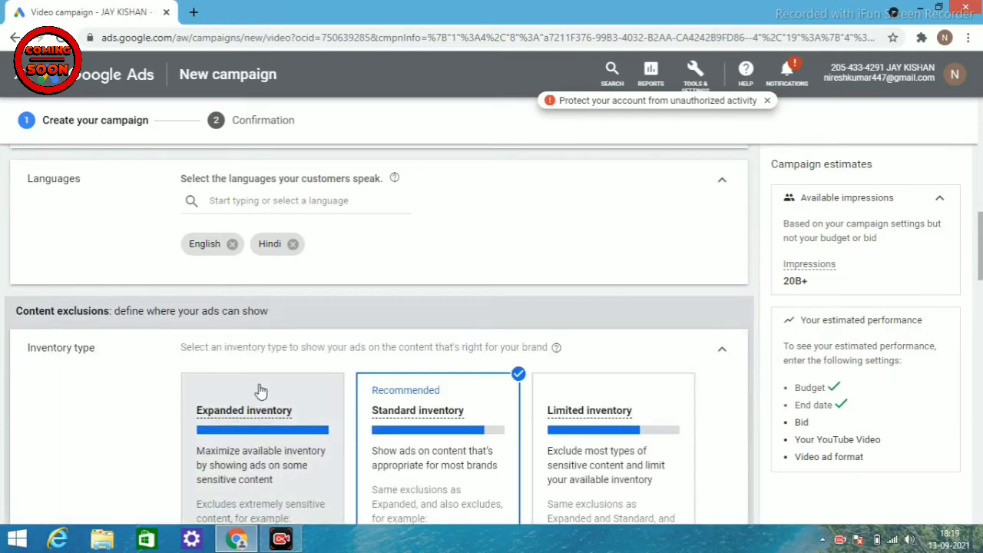
pyautogui.click(259, 391)
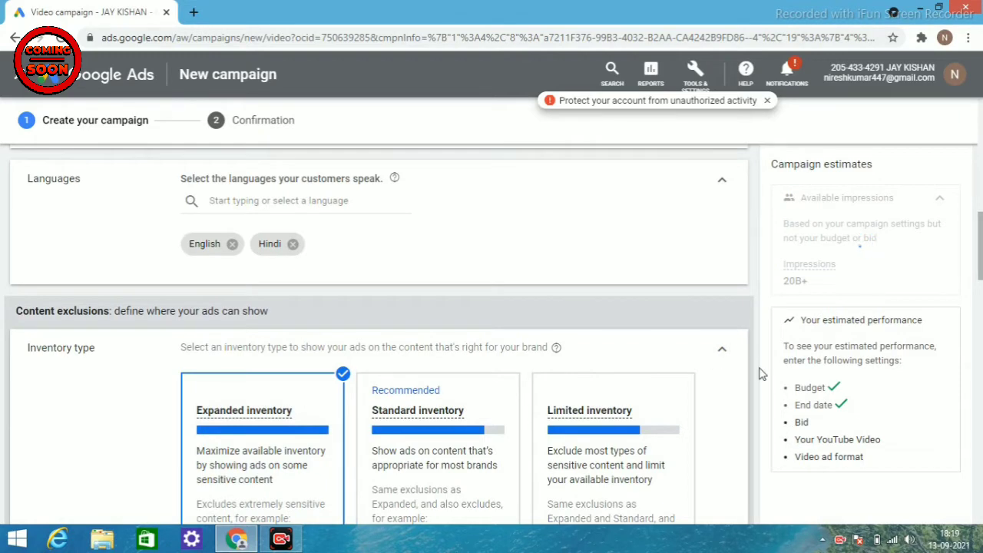
# Step: Remove "Content not yet labeled" from the digital content labels excluded from the campaign
pyautogui.scroll(-2, 757, 376)
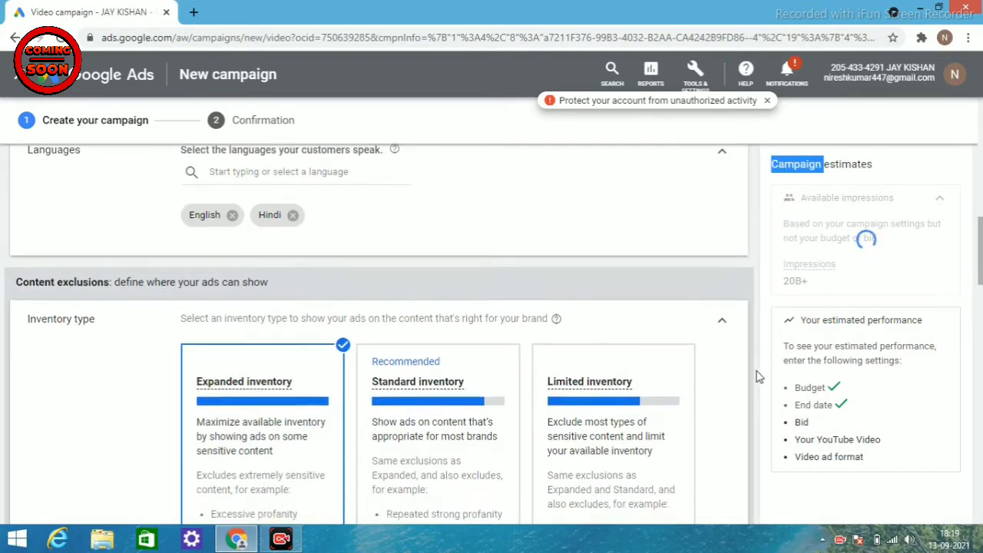
pyautogui.scroll(-3, 757, 376)
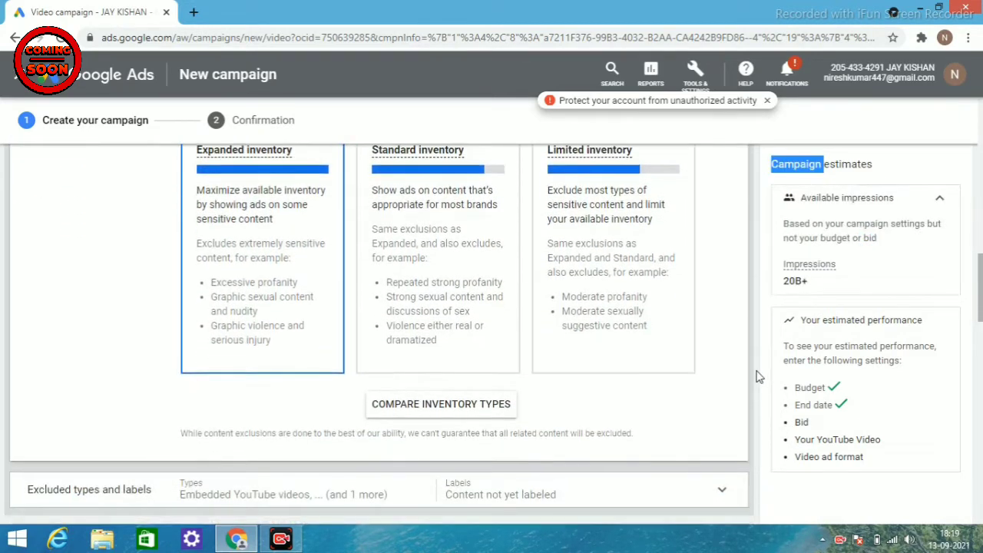
pyautogui.scroll(-2, 757, 377)
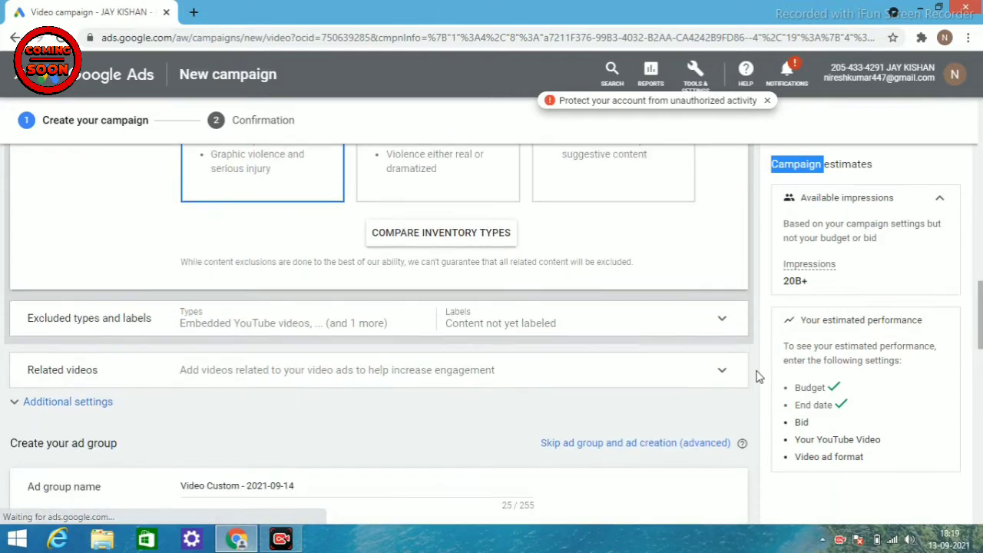
pyautogui.scroll(-1, 753, 374)
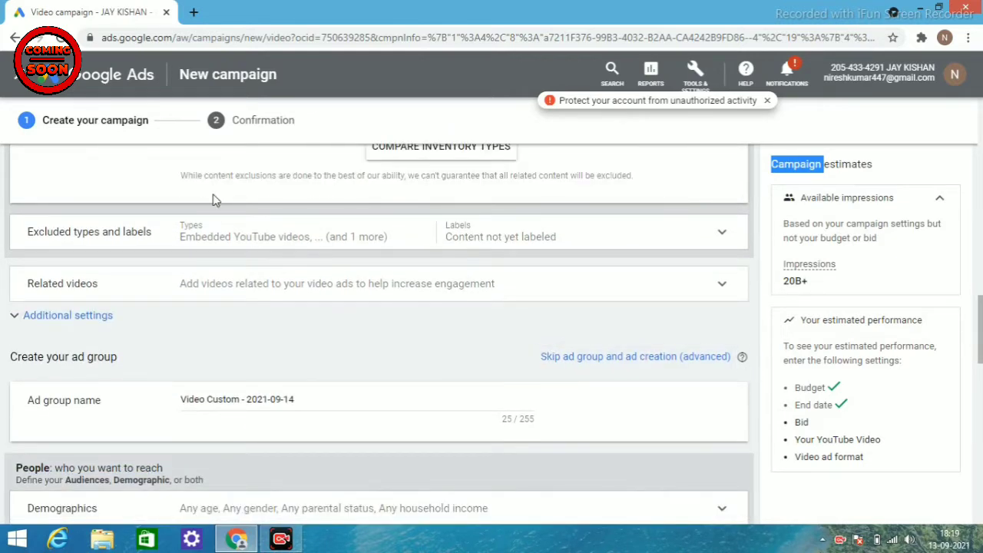
pyautogui.click(240, 237)
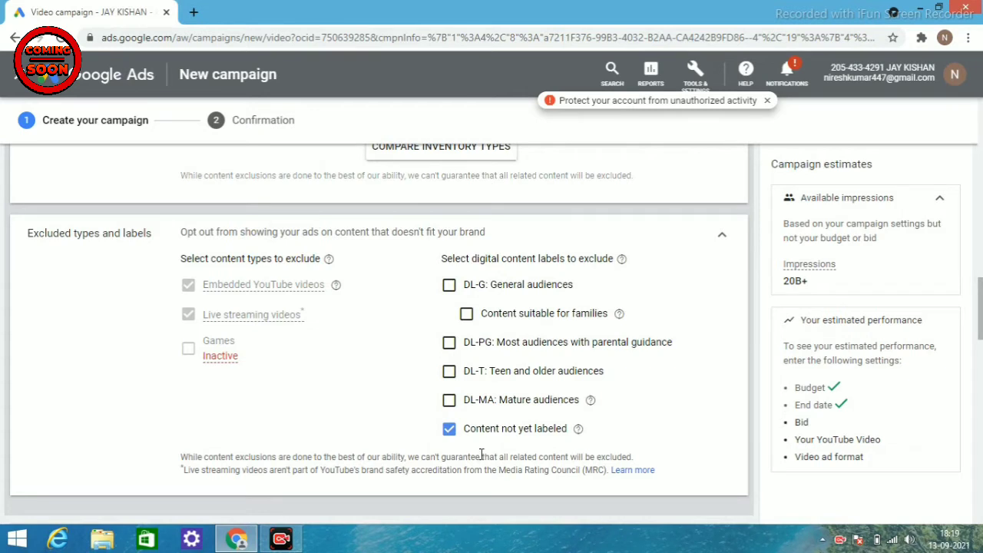
pyautogui.click(450, 432)
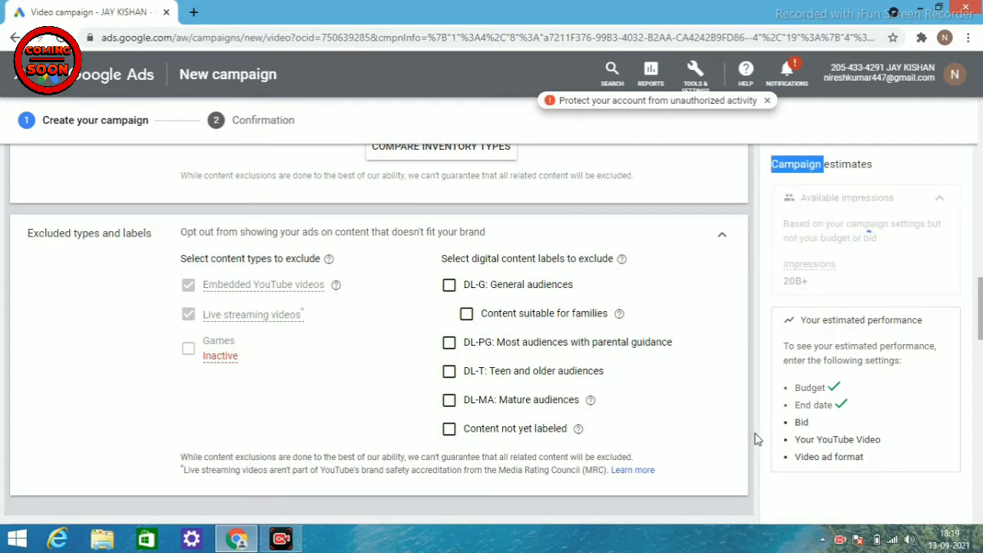
# Step: In the additional settings, set specific device targeting to mobile phones only, unselecting tablets, TV screens and computers
pyautogui.scroll(-2, 757, 438)
pyautogui.scroll(-2, 757, 439)
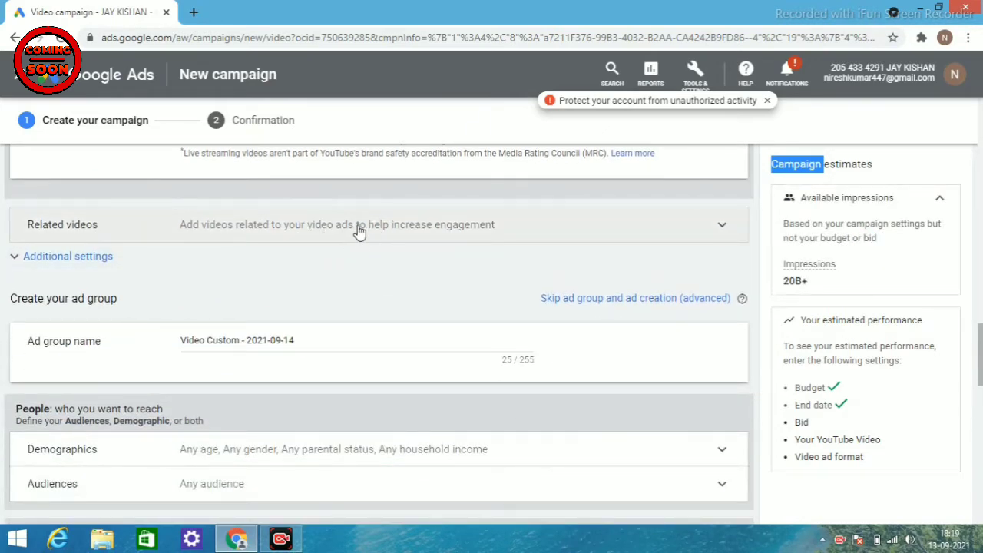
pyautogui.click(190, 265)
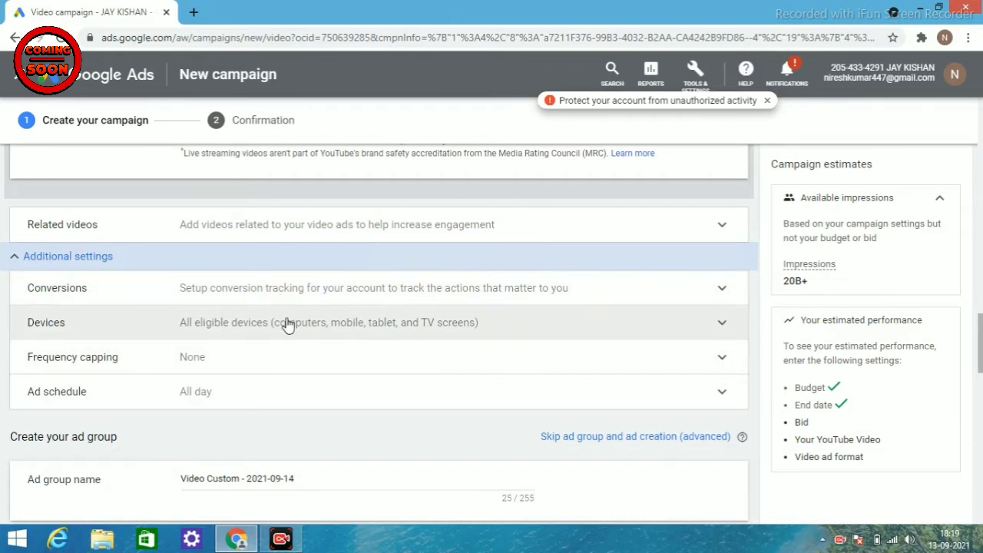
pyautogui.click(286, 323)
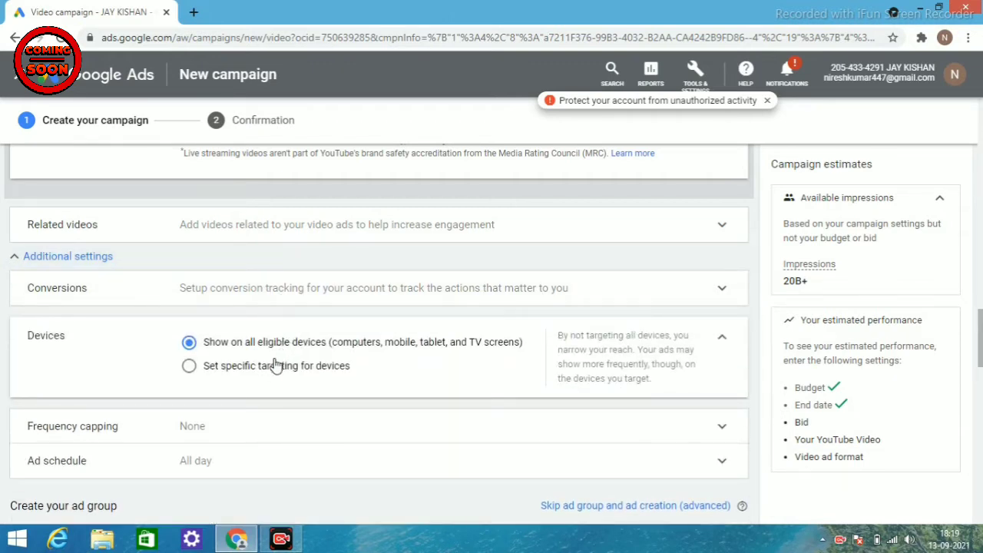
pyautogui.click(270, 369)
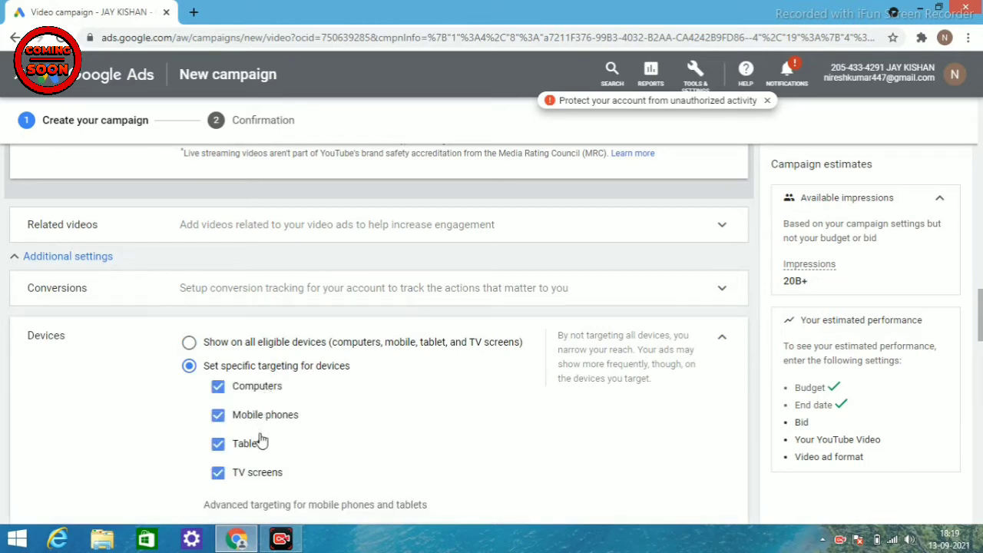
pyautogui.click(218, 445)
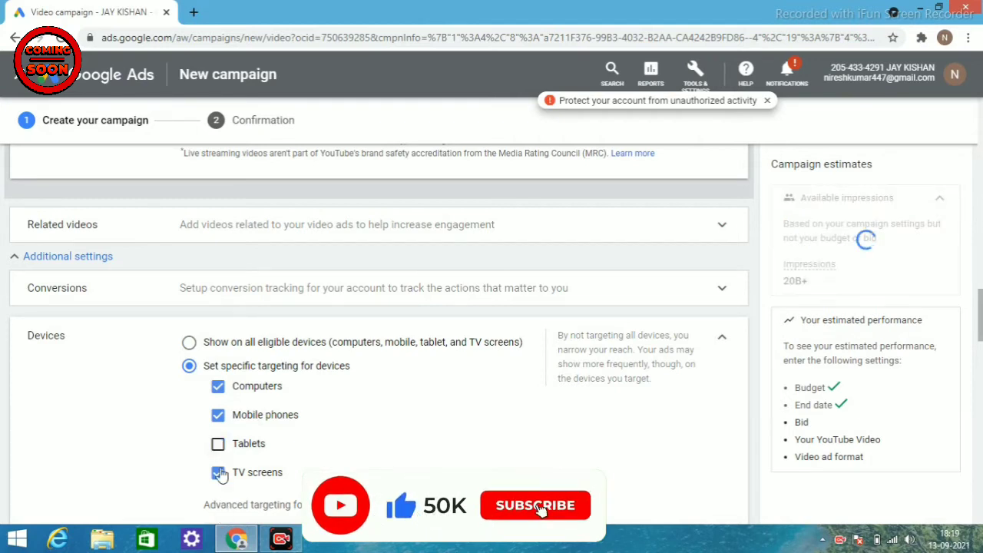
pyautogui.click(219, 473)
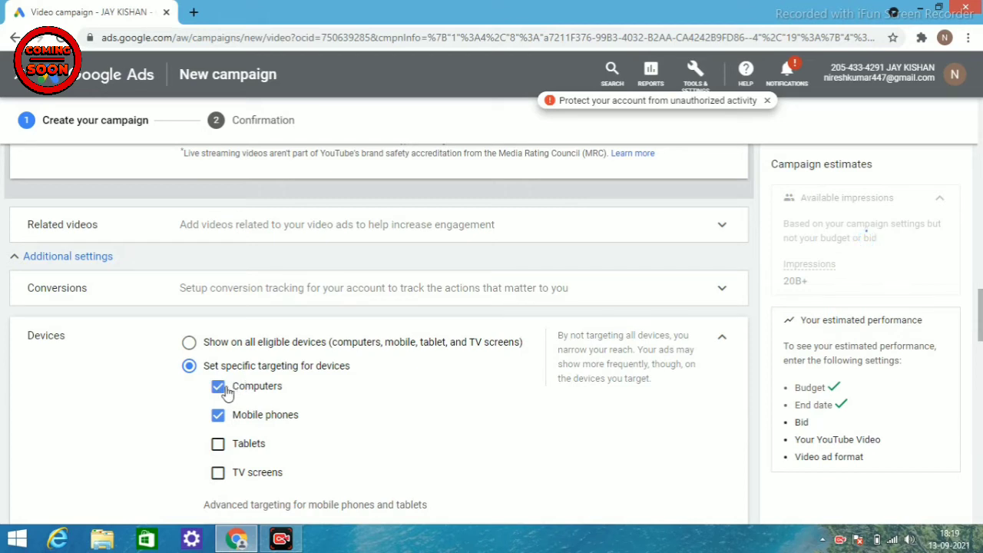
pyautogui.click(219, 387)
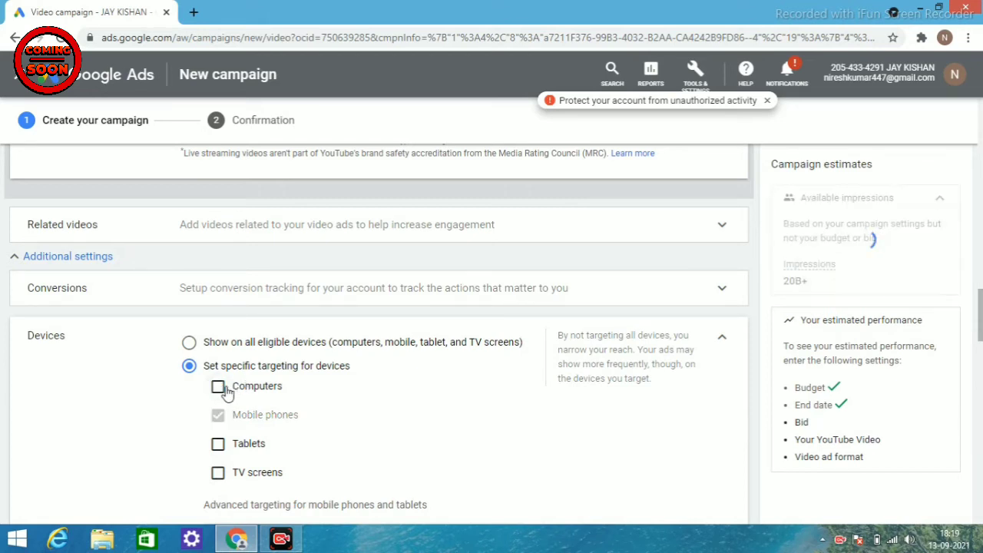
pyautogui.doubleClick(762, 413)
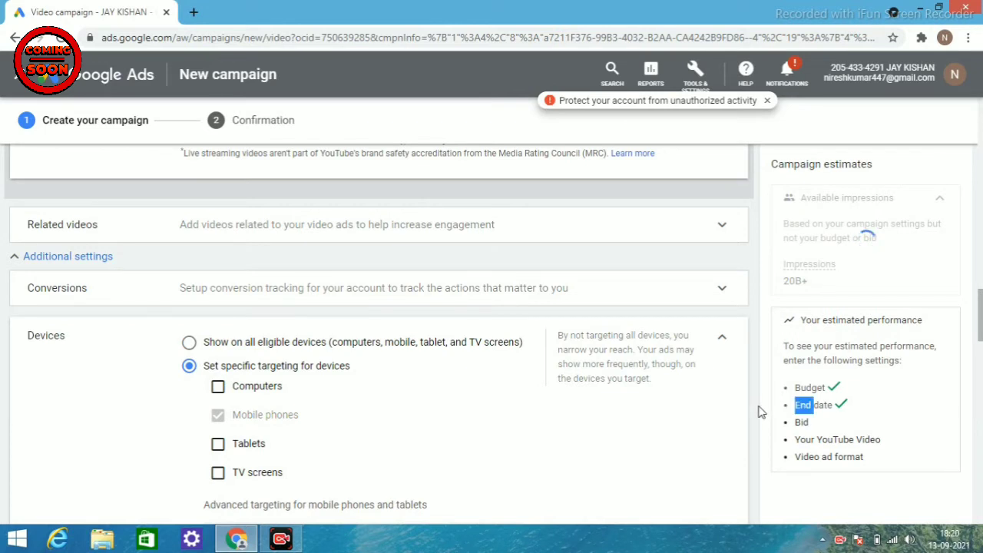
pyautogui.doubleClick(759, 412)
pyautogui.scroll(-1, 757, 413)
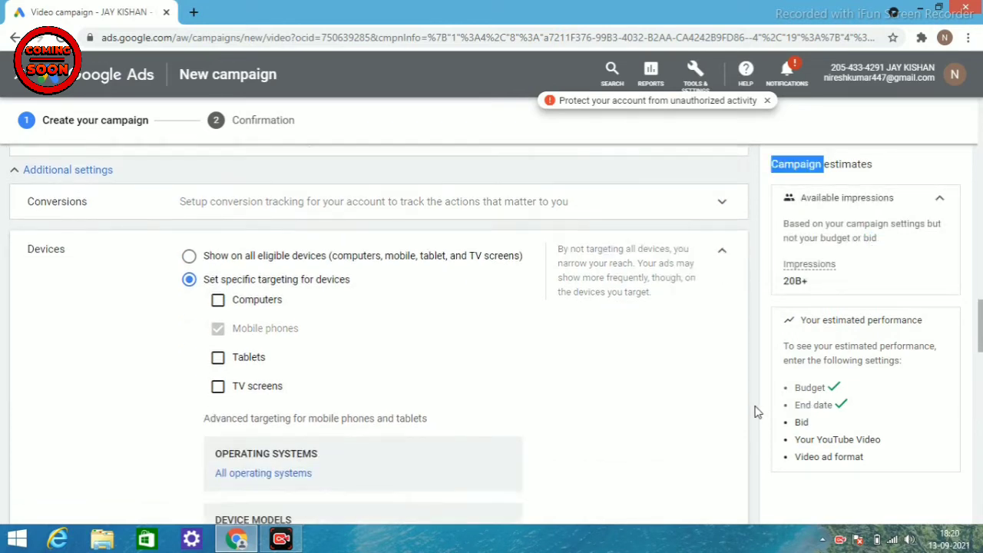
pyautogui.scroll(-4, 756, 413)
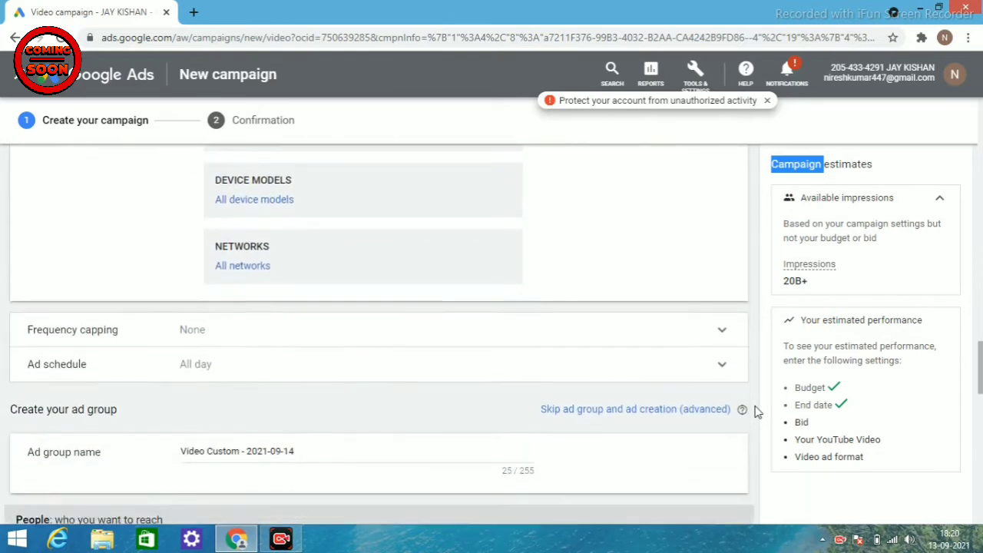
pyautogui.scroll(-2, 757, 412)
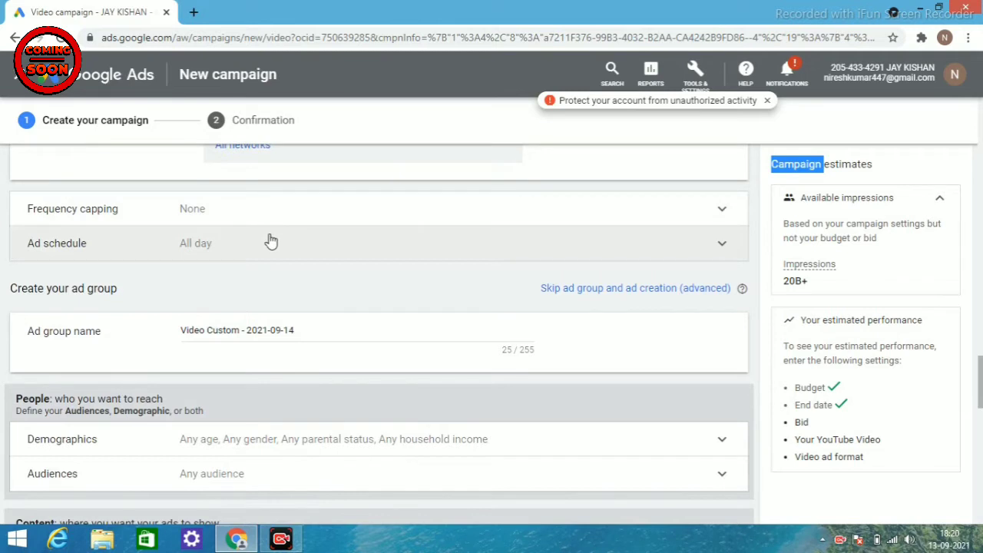
pyautogui.click(335, 335)
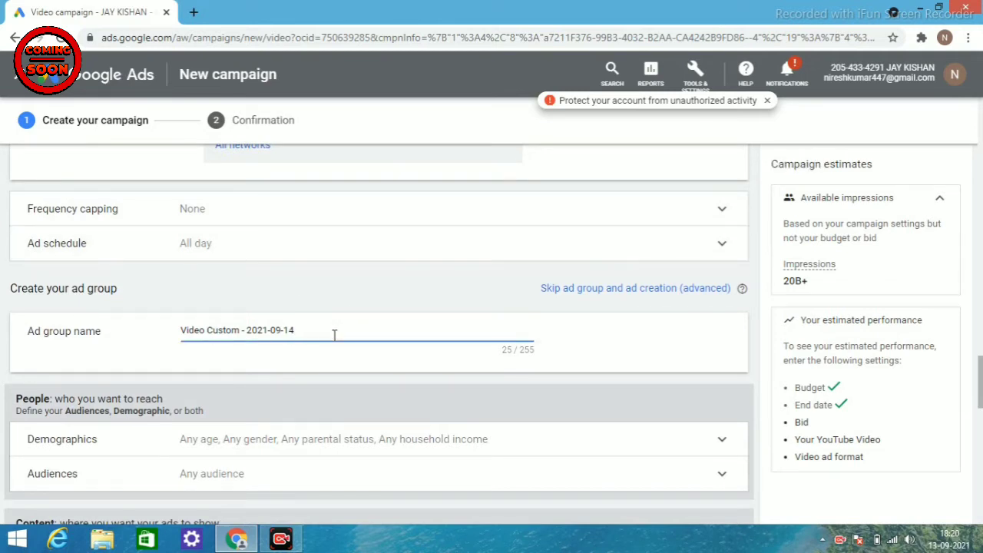
pyautogui.click(757, 415)
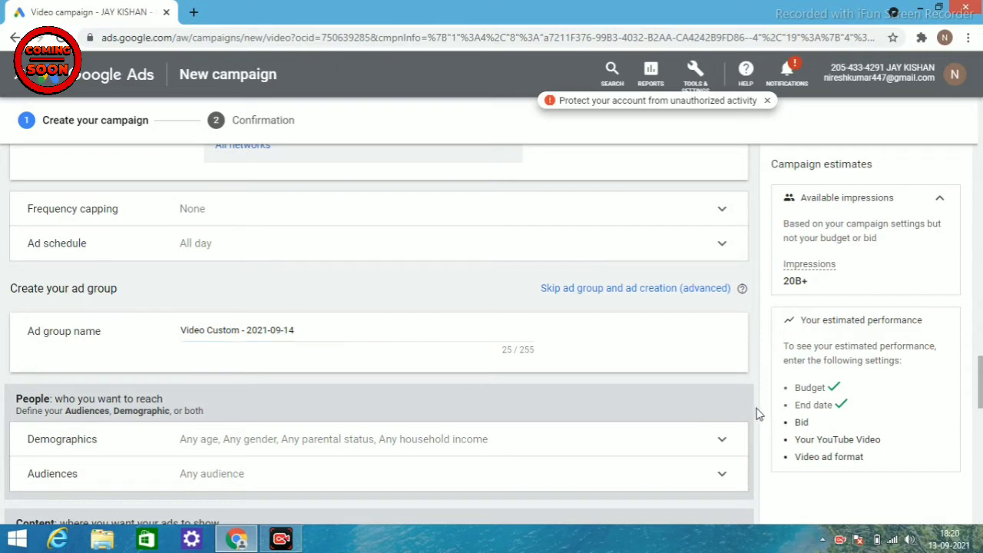
# Step: In the demographic targeting, exclude ages 55 - 64, 65+ and Unknown, plus the Unknown groups of parental status and household income
pyautogui.scroll(-1, 757, 415)
pyautogui.scroll(-2, 757, 415)
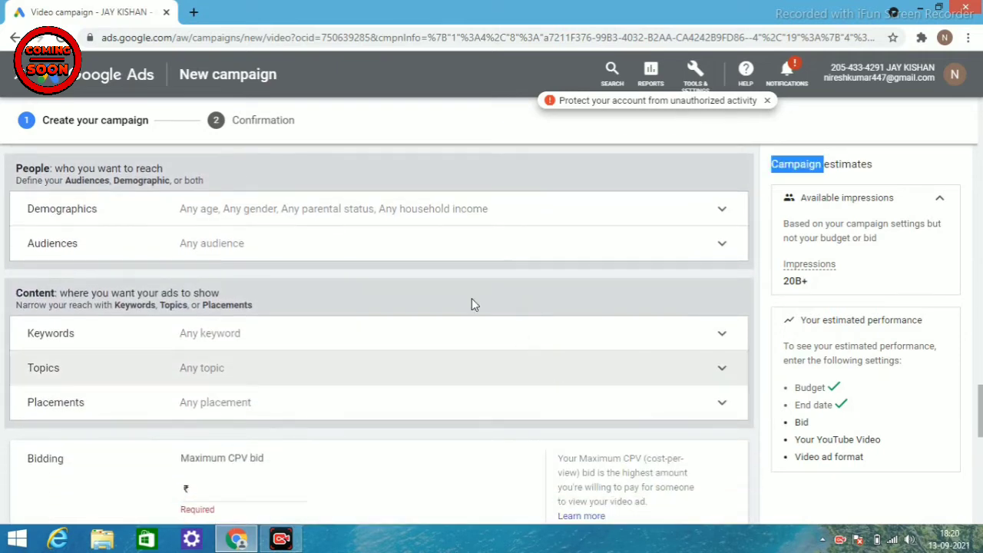
pyautogui.click(409, 226)
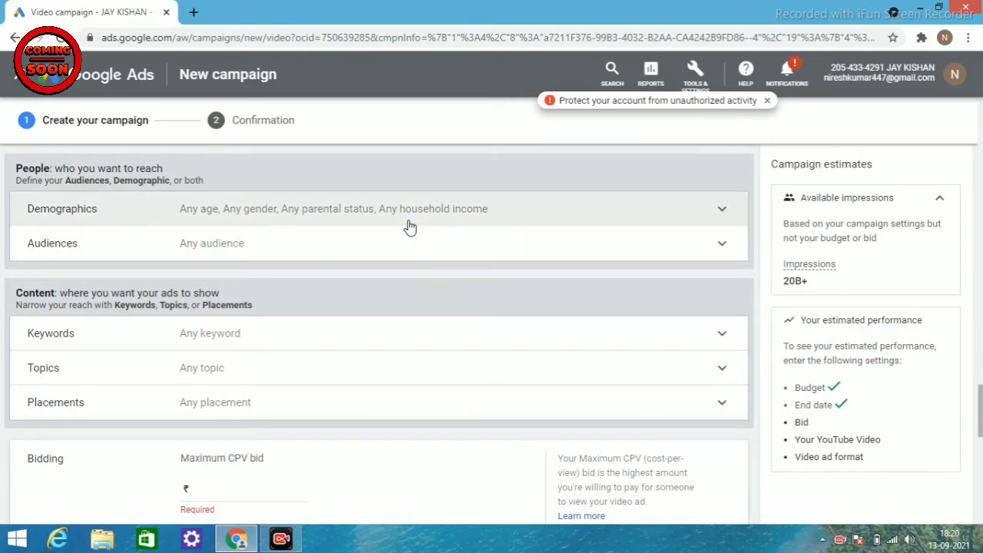
pyautogui.click(409, 227)
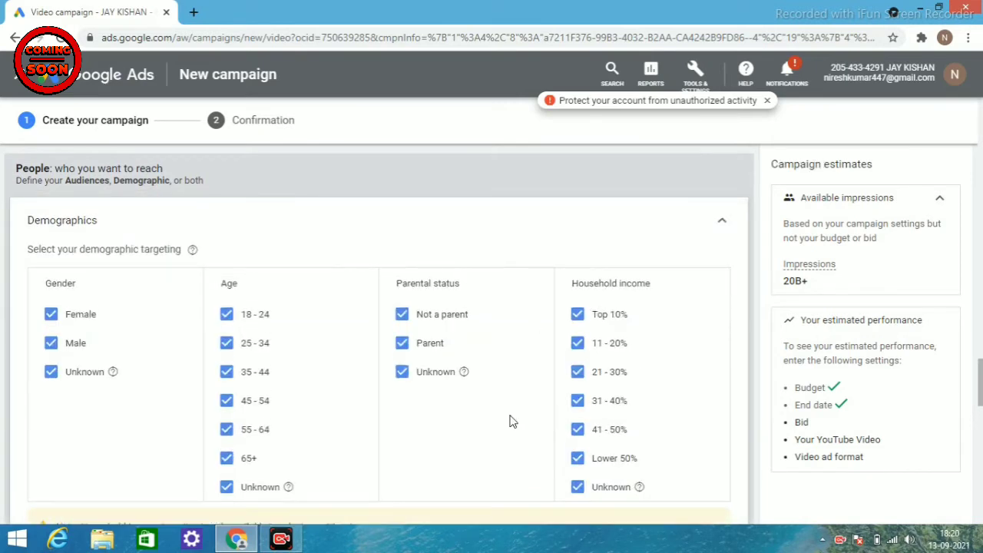
pyautogui.scroll(-1, 512, 421)
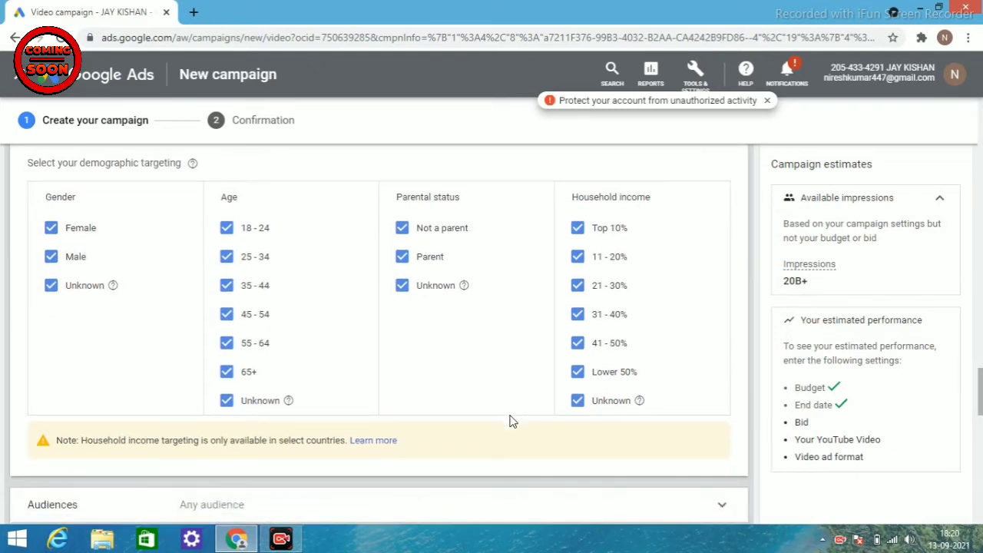
pyautogui.click(226, 372)
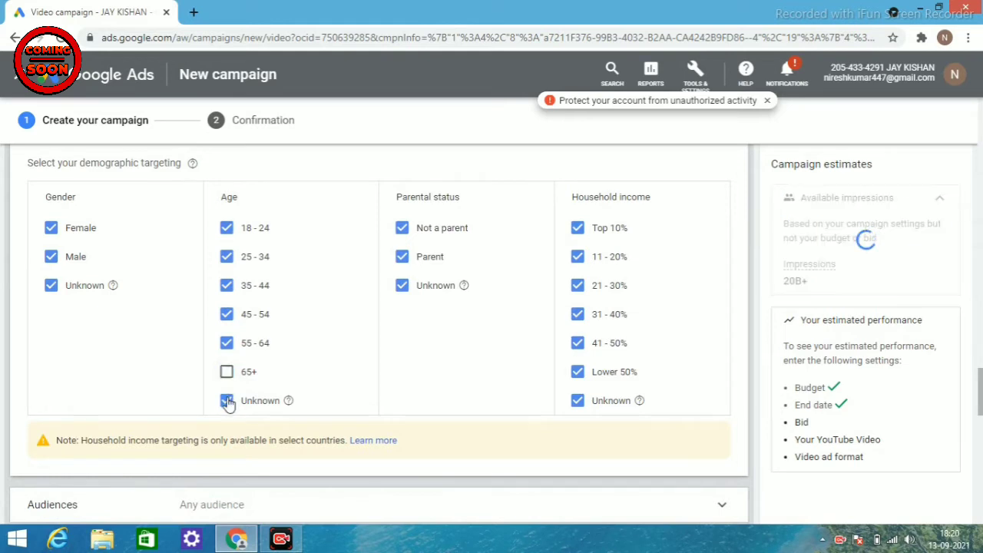
pyautogui.click(227, 400)
pyautogui.click(406, 290)
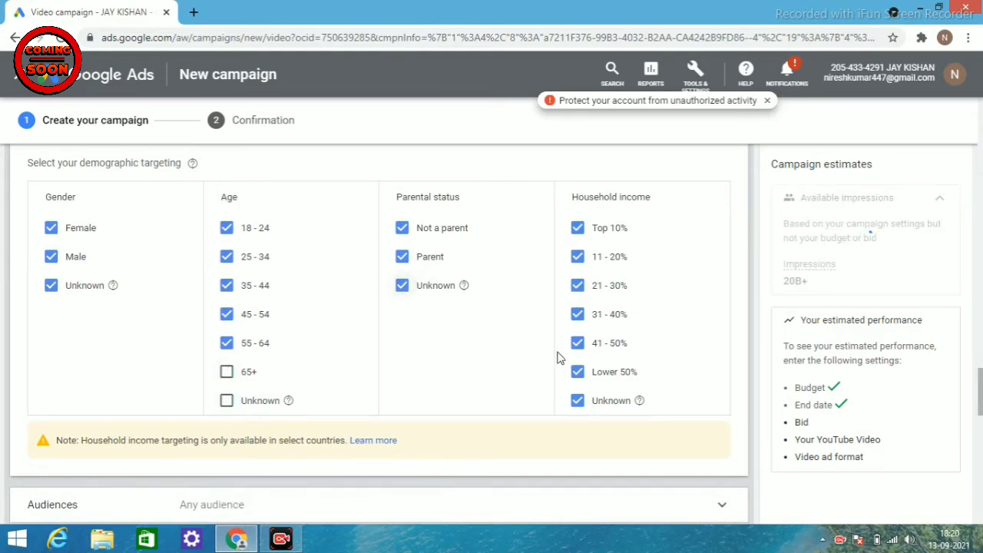
pyautogui.click(578, 400)
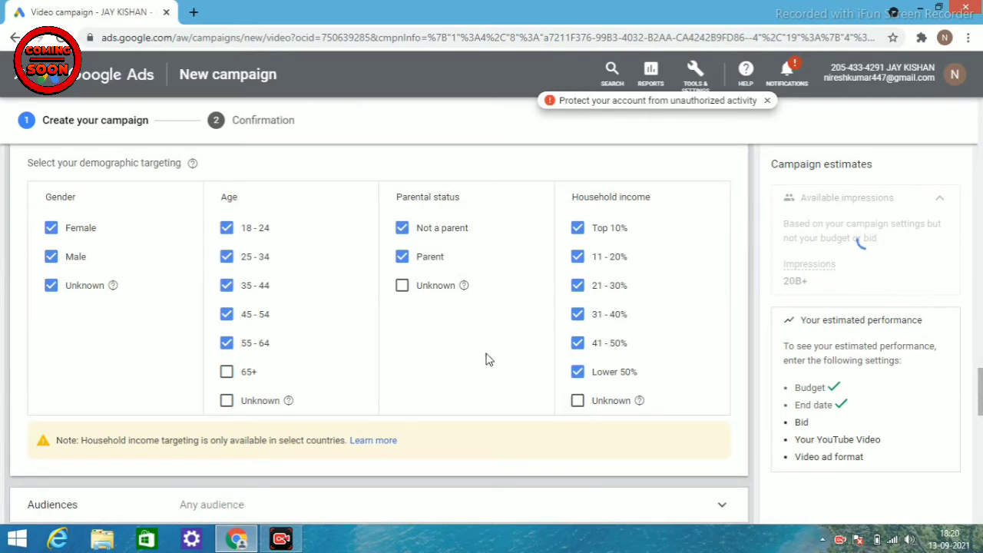
pyautogui.click(226, 342)
pyautogui.click(227, 345)
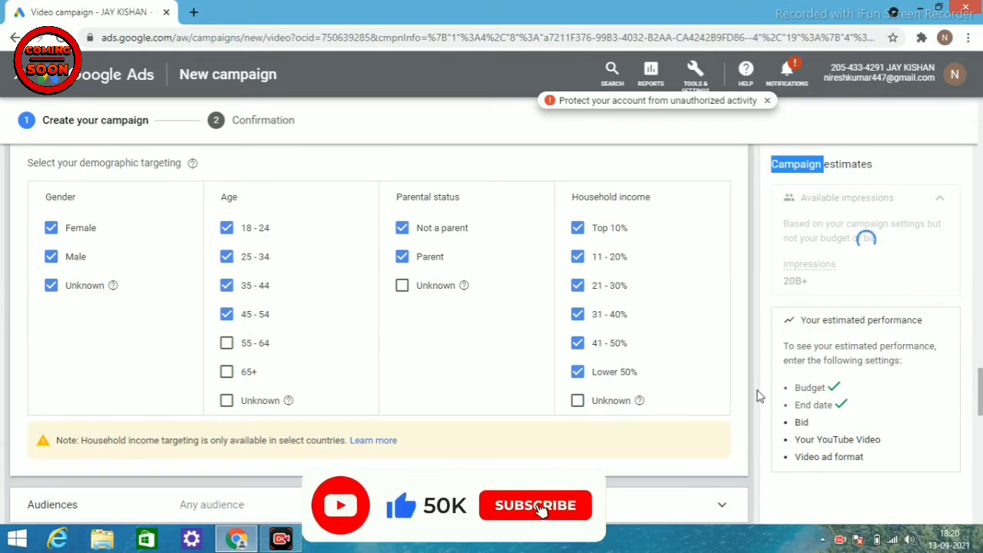
# Step: Target the suggested audiences Social Media Enthusiasts, the first Media & Entertainment entry, Technology and Mobile Enthusiasts
pyautogui.scroll(-2, 757, 396)
pyautogui.scroll(-2, 757, 396)
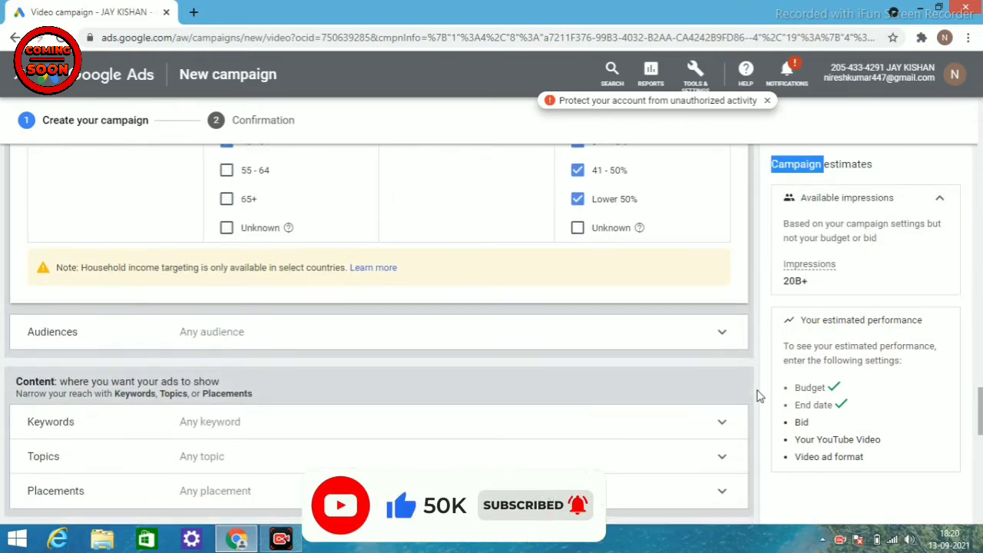
pyautogui.click(342, 343)
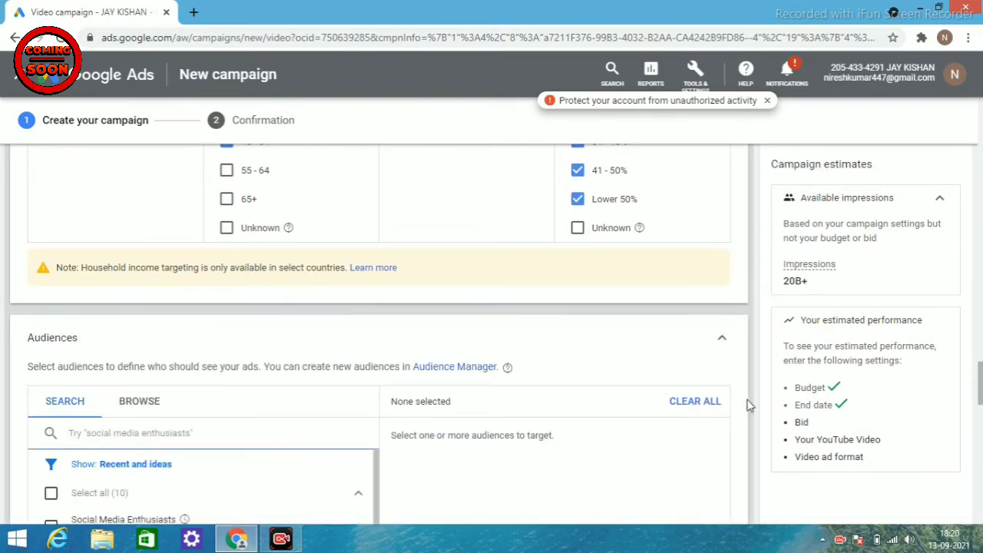
pyautogui.scroll(-2, 752, 415)
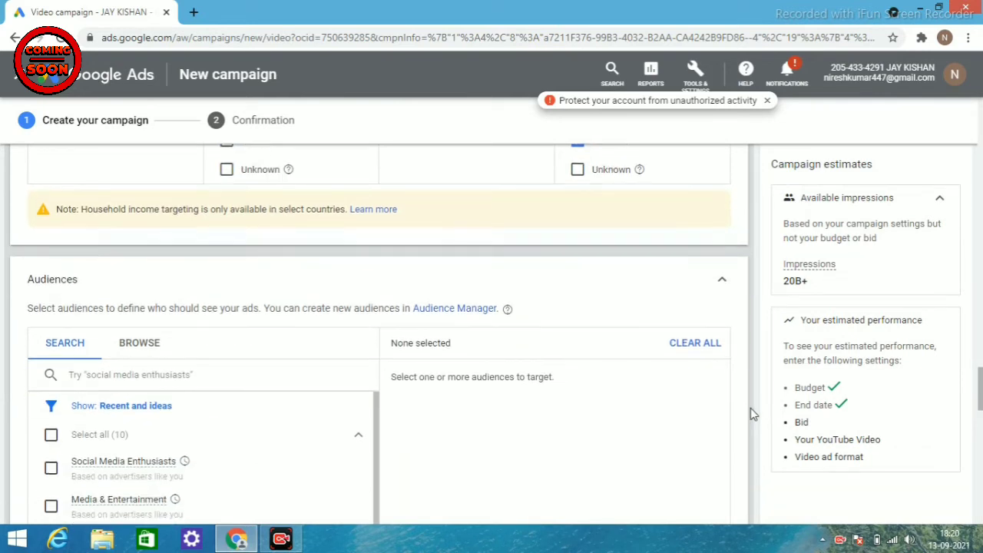
pyautogui.scroll(-2, 752, 415)
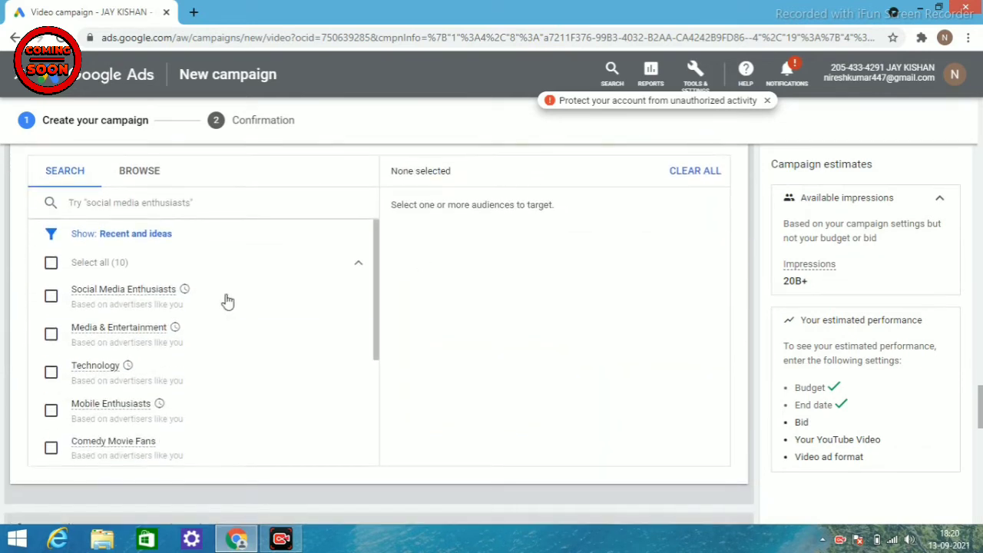
pyautogui.click(51, 296)
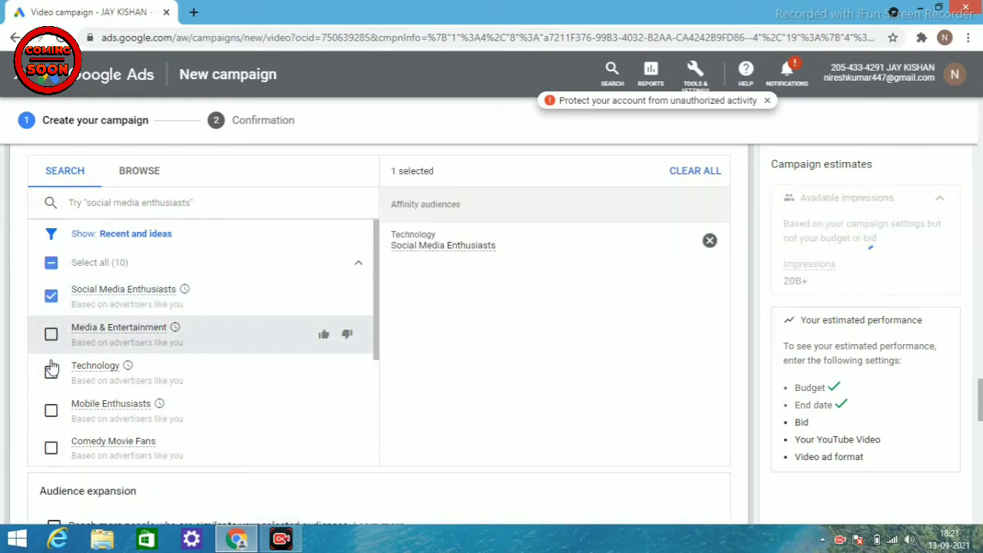
pyautogui.click(51, 374)
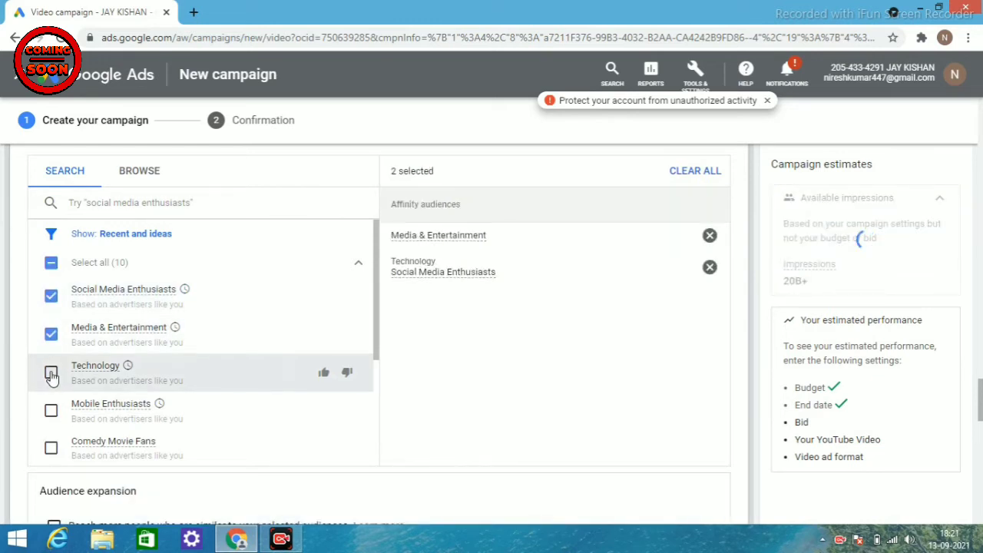
pyautogui.click(50, 411)
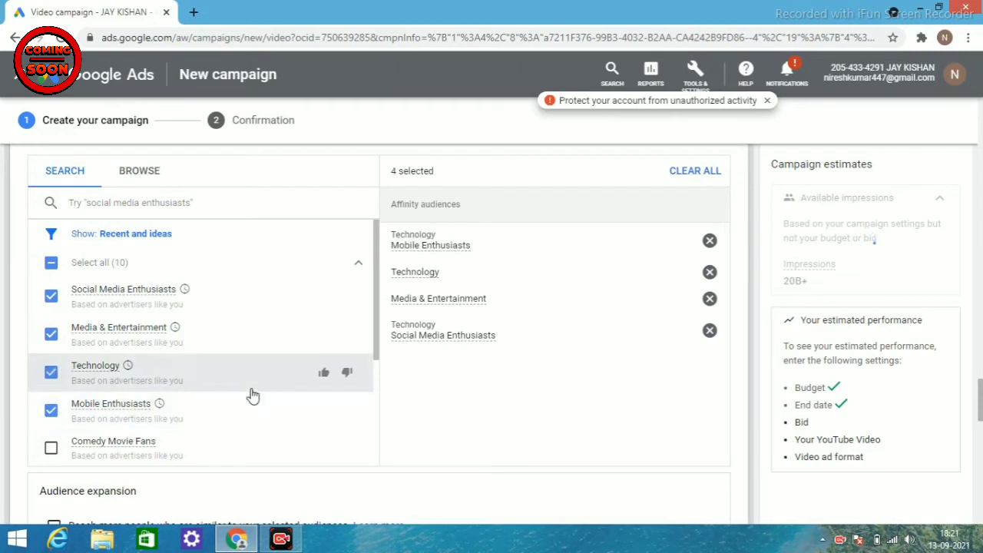
# Step: Look through the remaining suggested audiences and the browsable audience categories
pyautogui.scroll(-3, 376, 424)
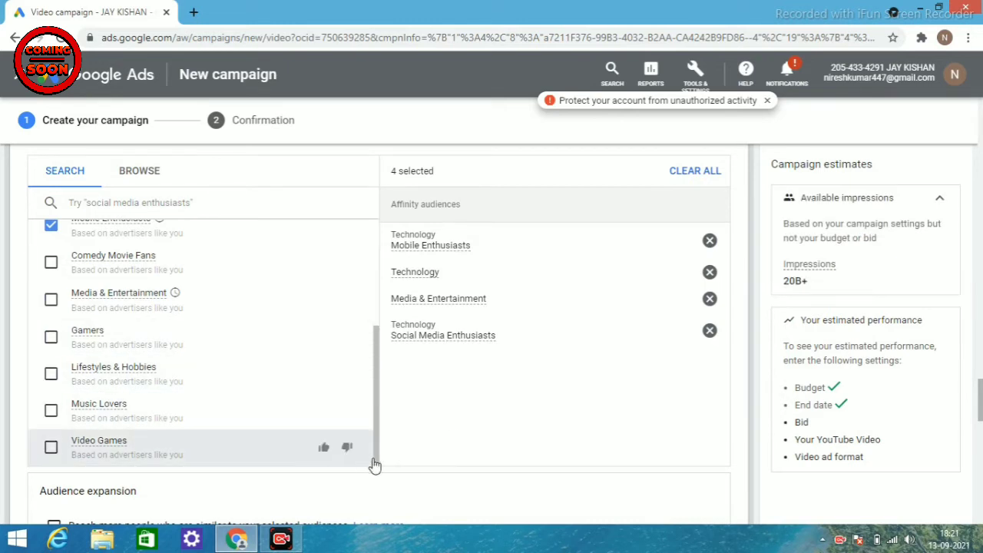
pyautogui.click(140, 171)
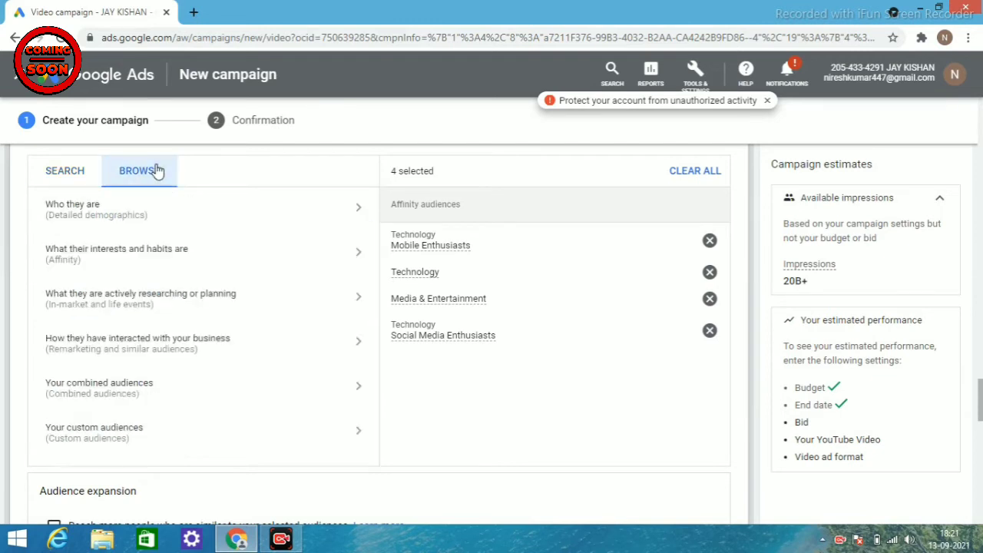
pyautogui.click(75, 172)
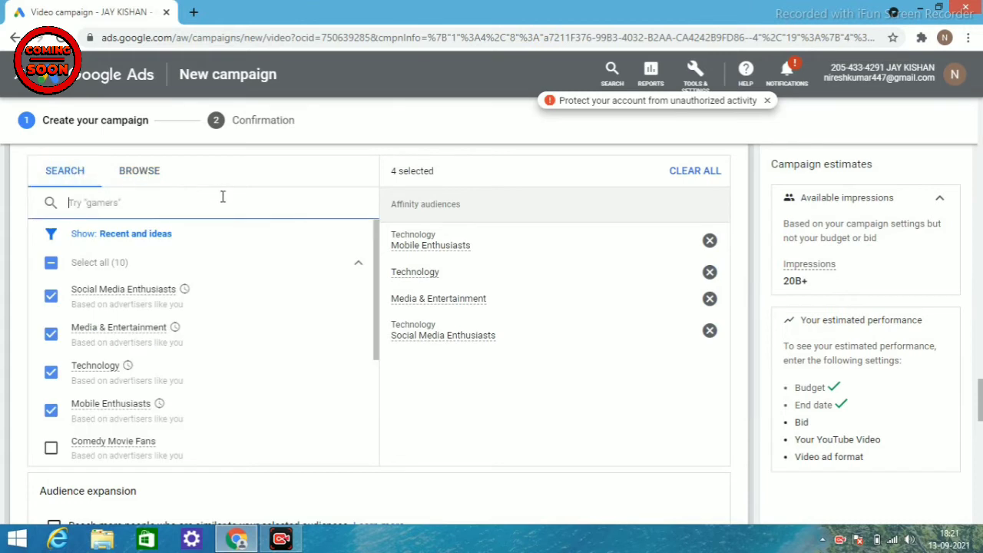
# Step: Enable audience expansion to reach more people who are similar to the selected audiences
pyautogui.click(755, 421)
pyautogui.scroll(-3, 753, 421)
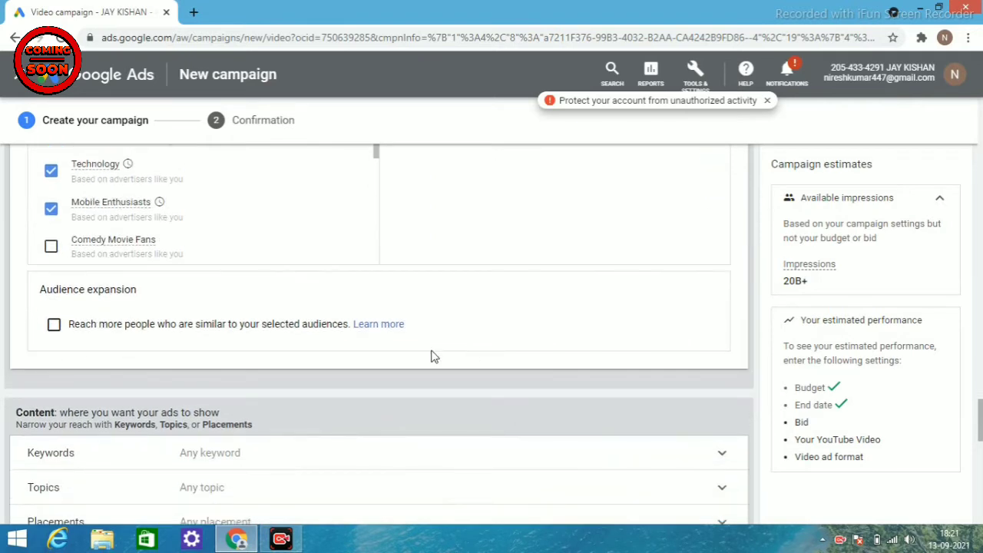
pyautogui.click(54, 325)
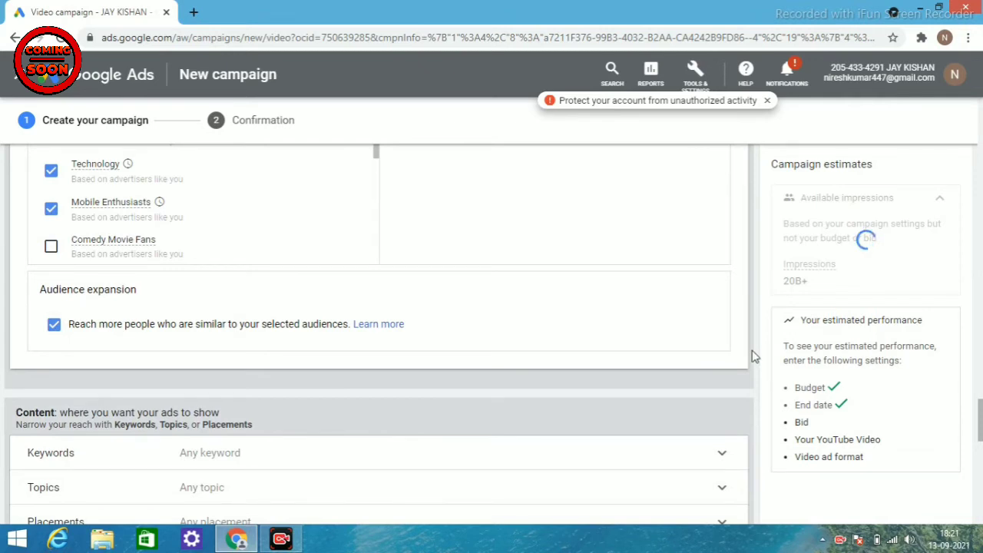
# Step: Set the ad group's maximum CPV bid to ₹0.50, leaving keywords, topics and placements unrestricted
pyautogui.scroll(-1, 755, 355)
pyautogui.scroll(-2, 755, 356)
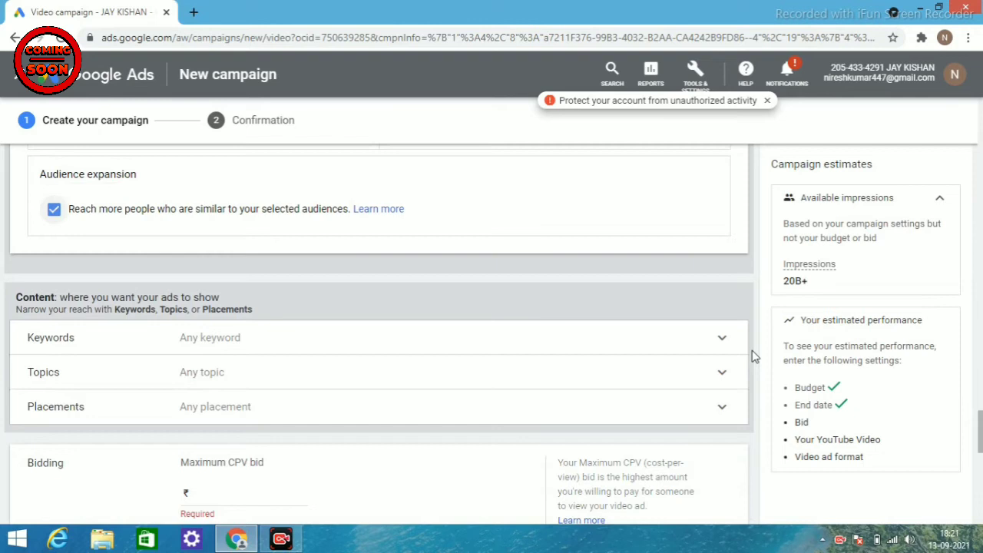
pyautogui.scroll(-1, 755, 356)
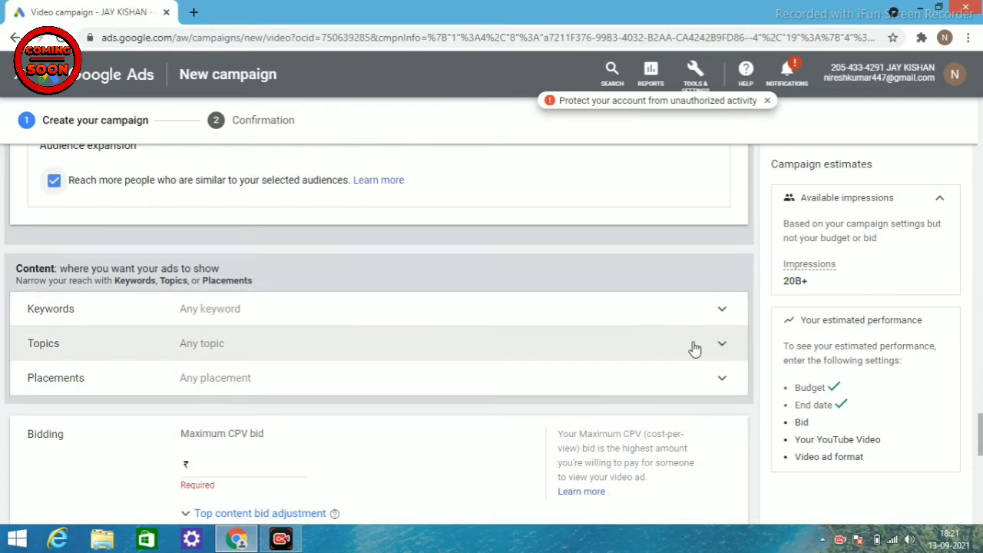
pyautogui.doubleClick(759, 405)
pyautogui.scroll(-1, 759, 406)
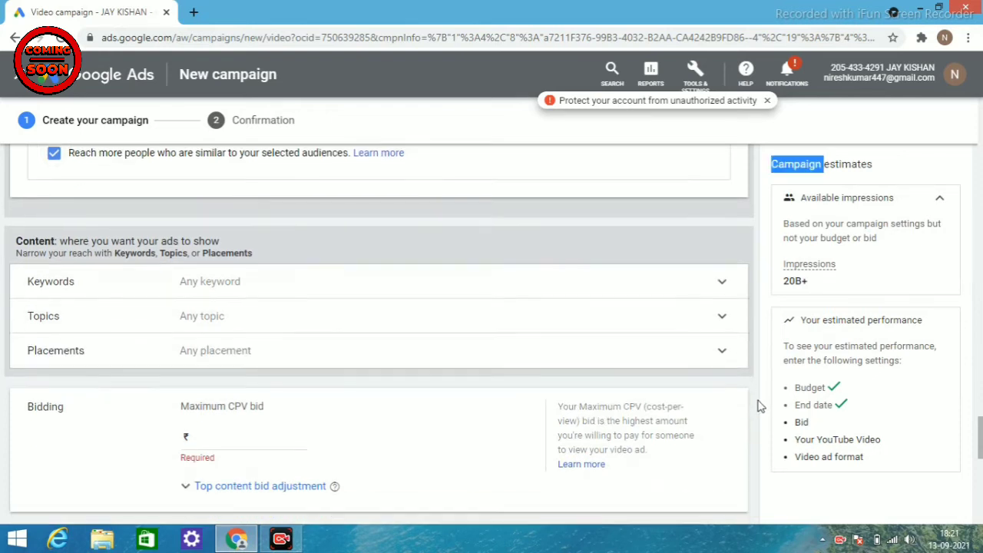
pyautogui.scroll(-3, 759, 406)
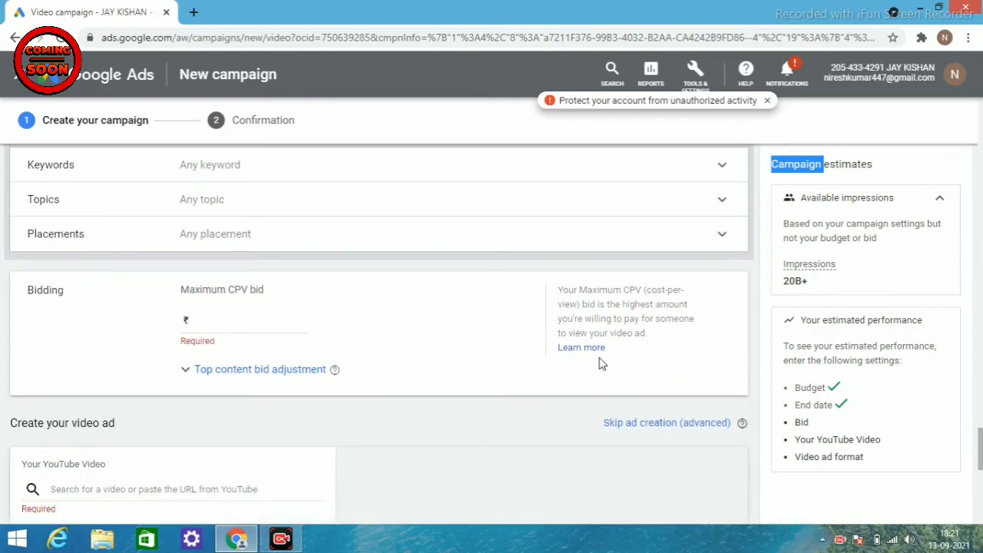
pyautogui.click(262, 322)
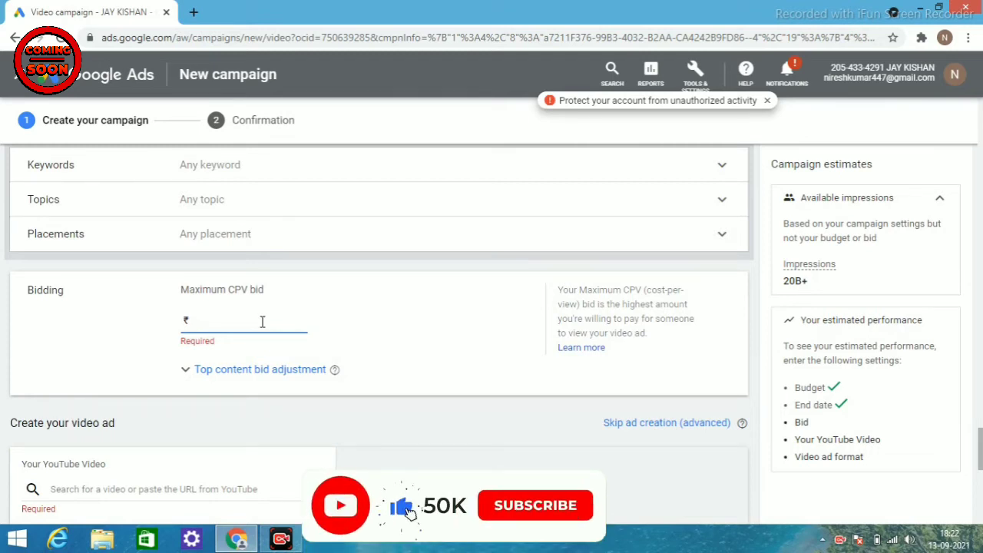
pyautogui.write('0.00')
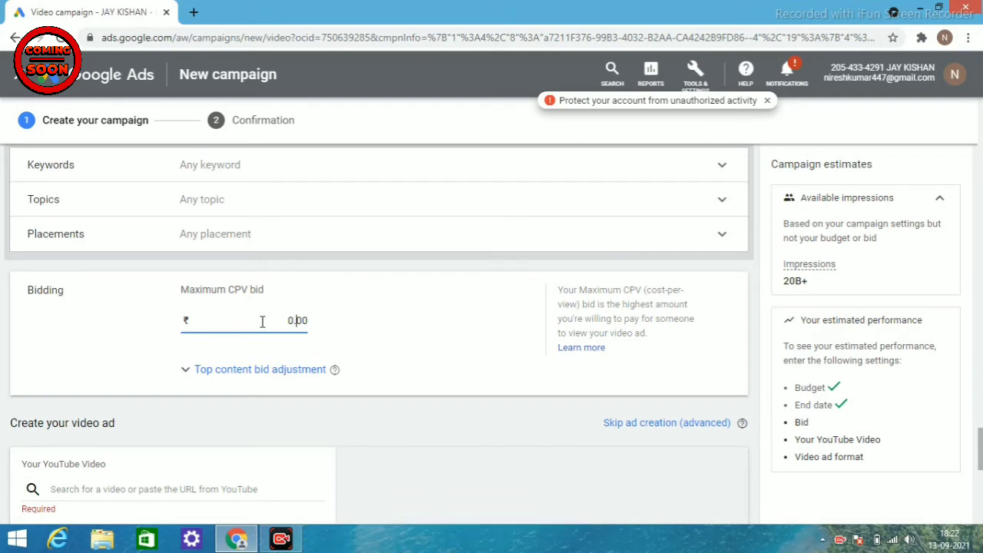
pyautogui.write('5')
pyautogui.doubleClick(756, 405)
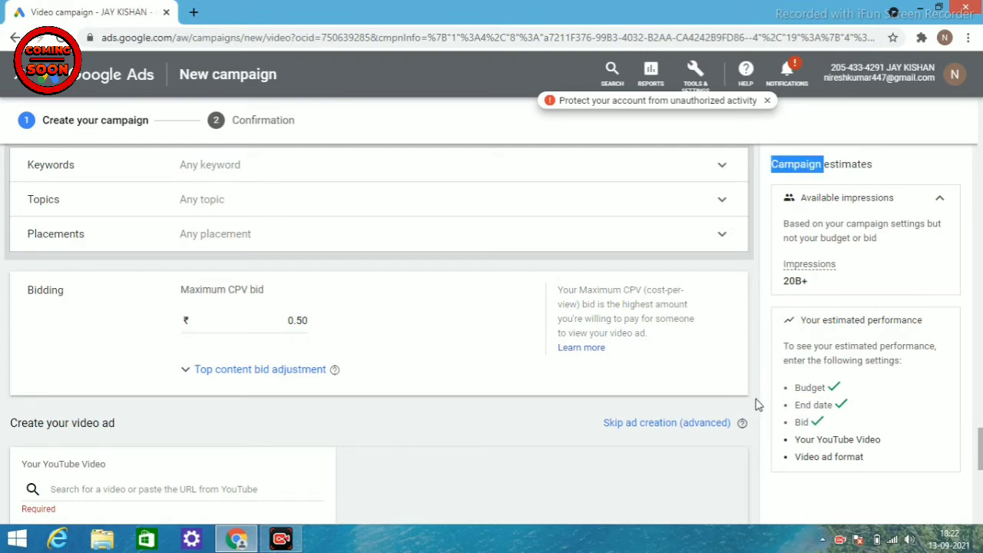
# Step: Add the YouTube video "How To Promote Youtube Video" to the video ad using its copied link
pyautogui.scroll(-1, 757, 405)
pyautogui.scroll(-1, 756, 405)
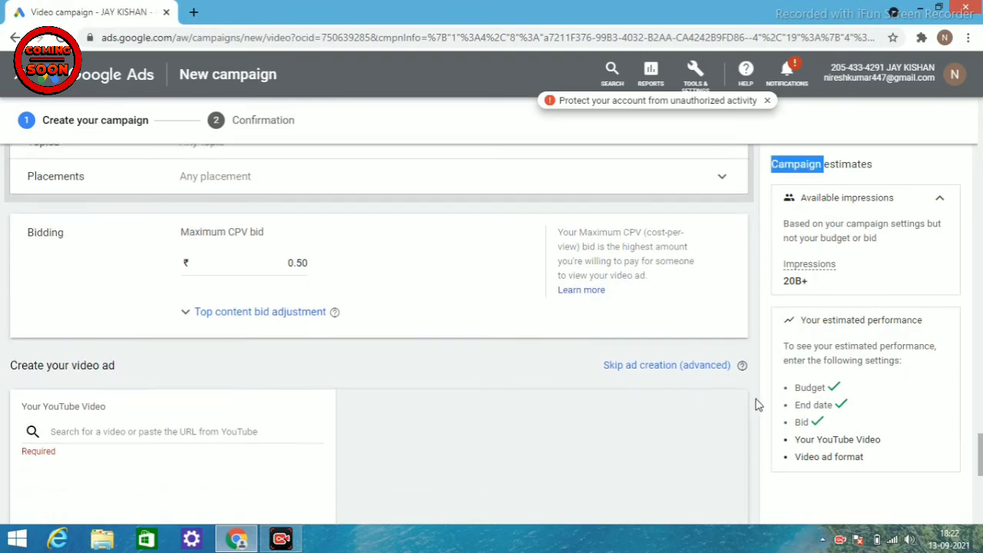
pyautogui.scroll(-1, 757, 405)
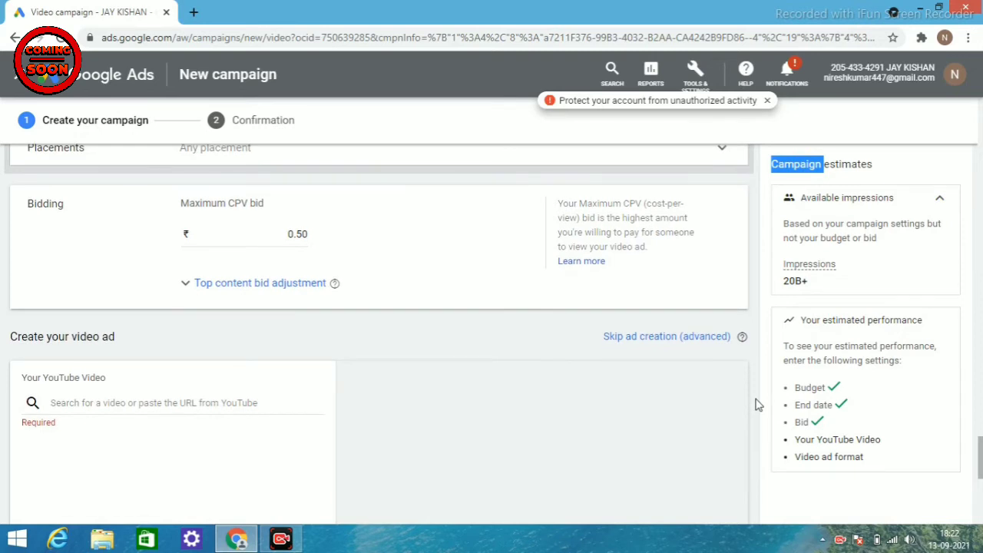
pyautogui.scroll(-1, 756, 405)
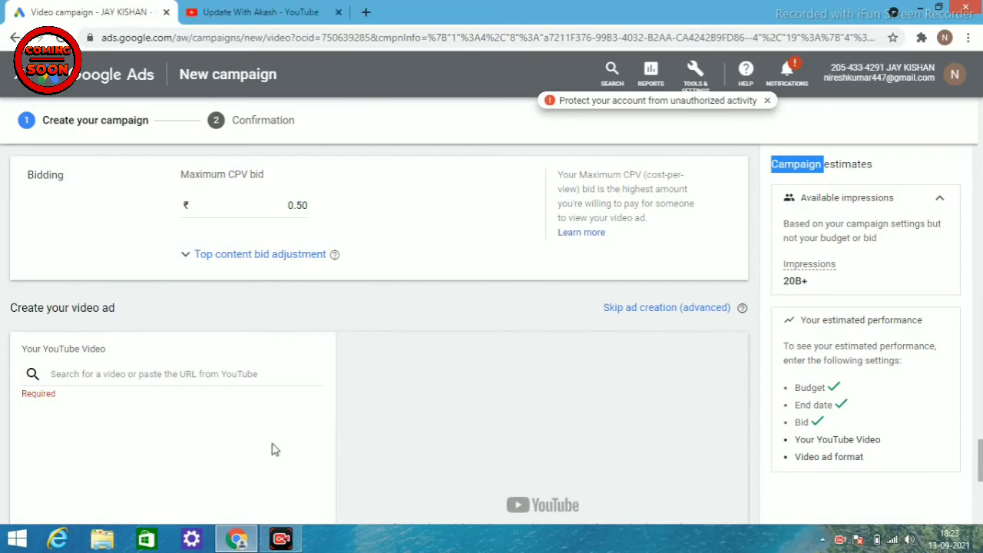
pyautogui.click(112, 374)
pyautogui.rightClick(111, 374)
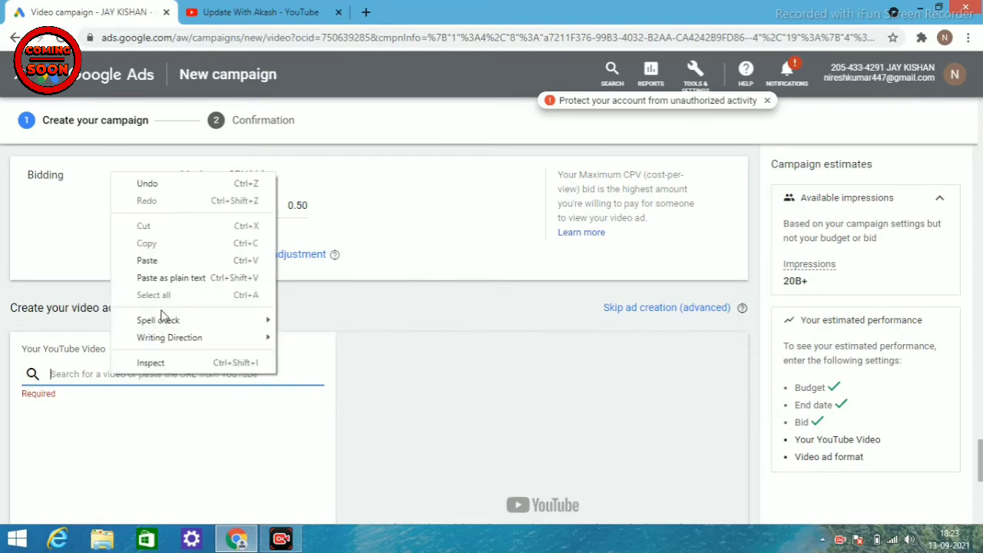
pyautogui.click(147, 261)
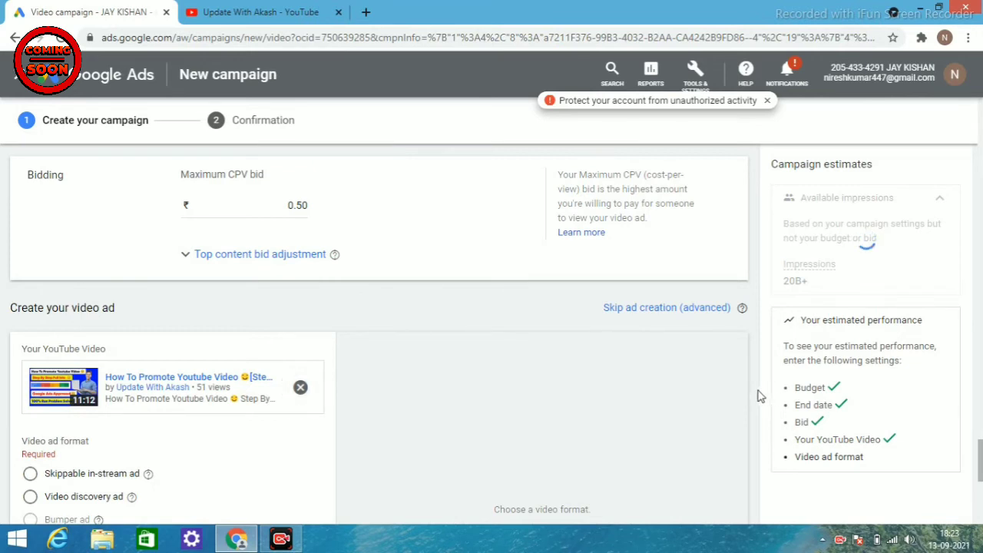
pyautogui.scroll(-1, 759, 396)
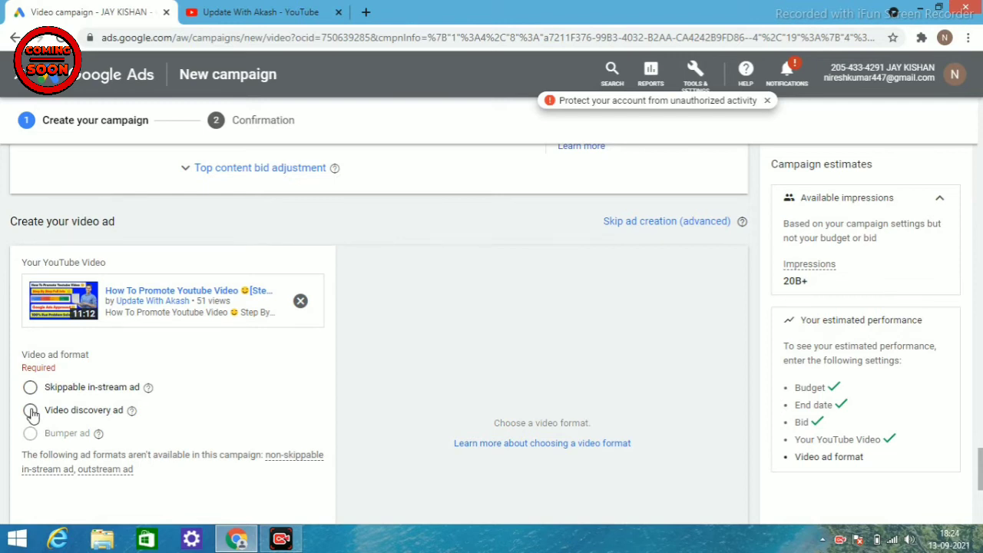
# Step: Set the video ad format to Video discovery ad and review the campaign's estimated performance
pyautogui.click(30, 411)
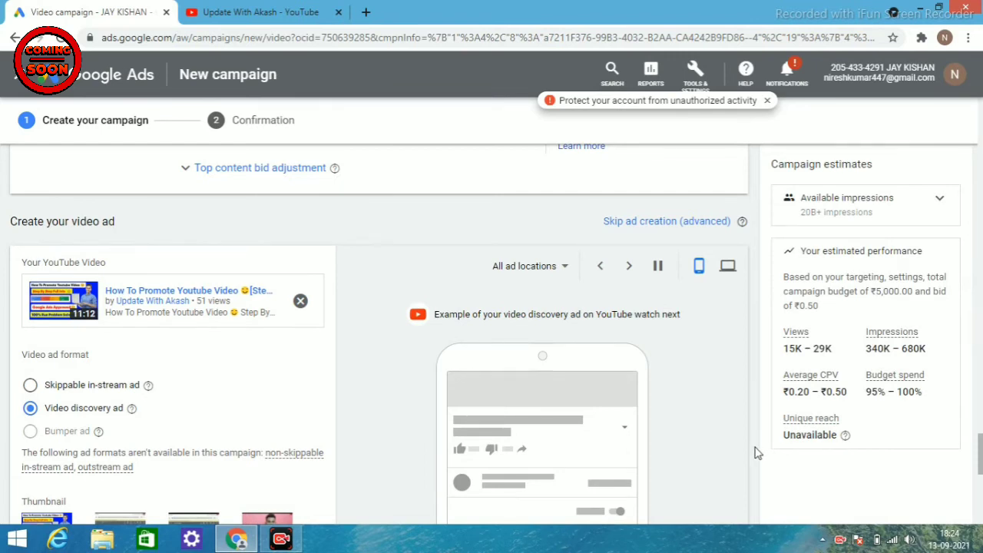
pyautogui.scroll(-1, 755, 453)
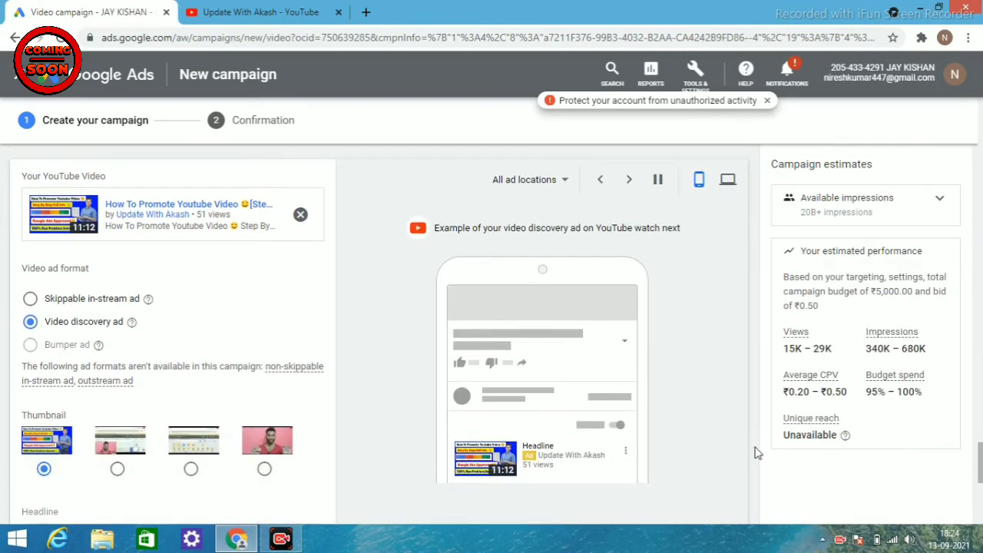
pyautogui.scroll(-1, 756, 453)
pyautogui.scroll(4, 698, 417)
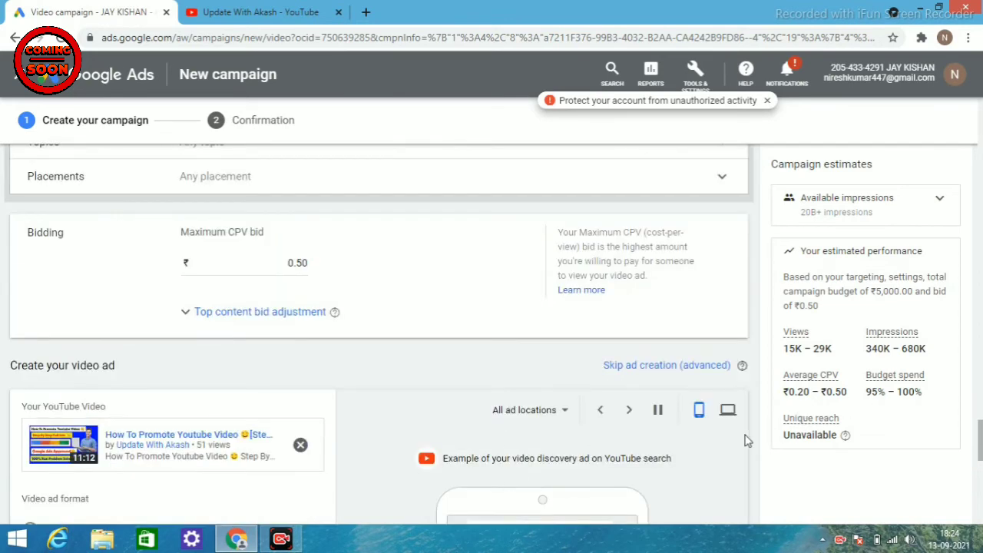
pyautogui.scroll(-2, 755, 447)
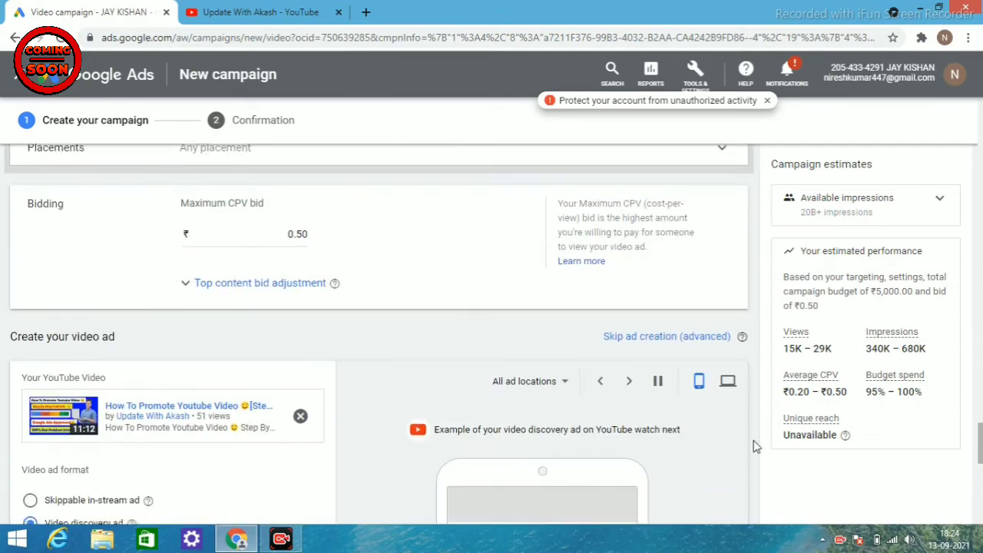
pyautogui.scroll(-1, 756, 447)
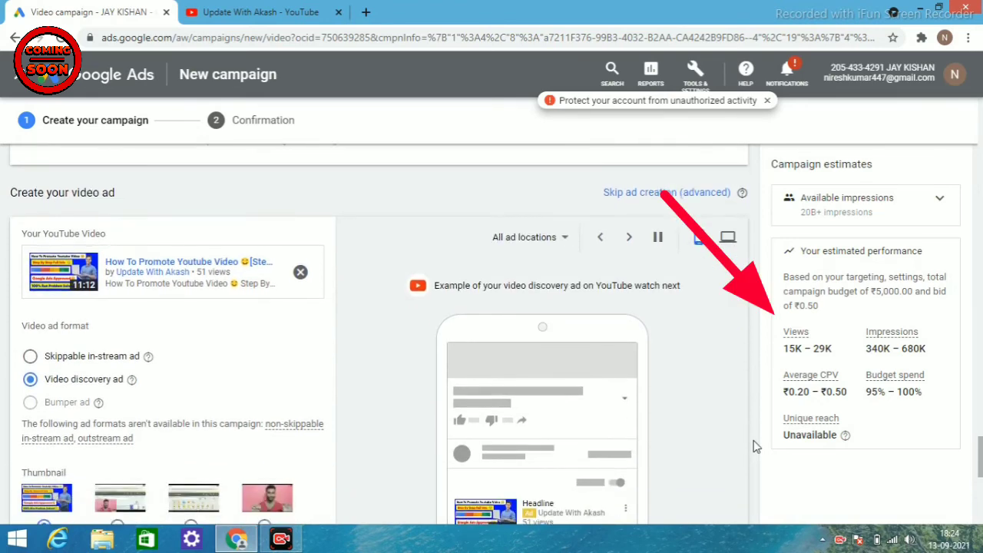
# Step: Enter "how to promote video" as the headline of the video discovery ad
pyautogui.scroll(-2, 755, 447)
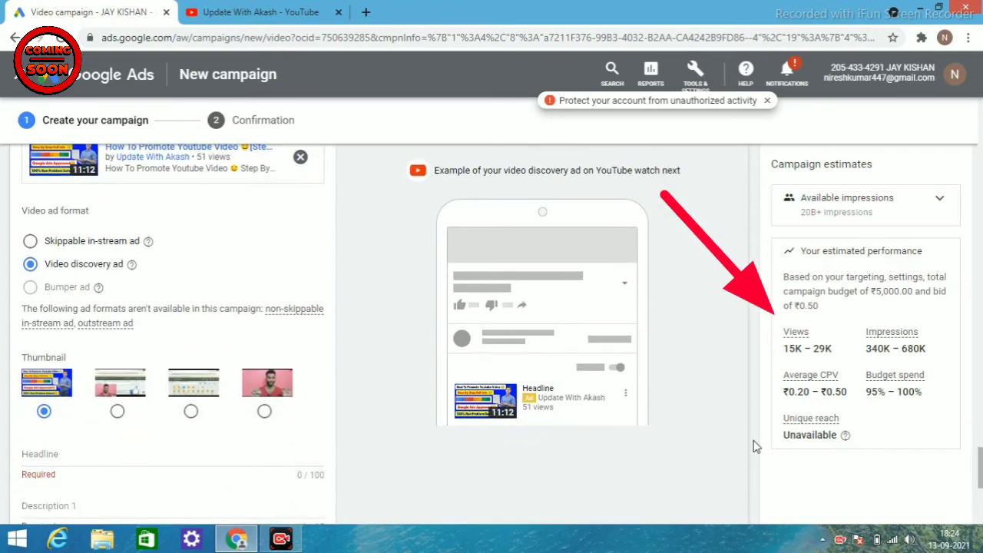
pyautogui.scroll(-1, 755, 446)
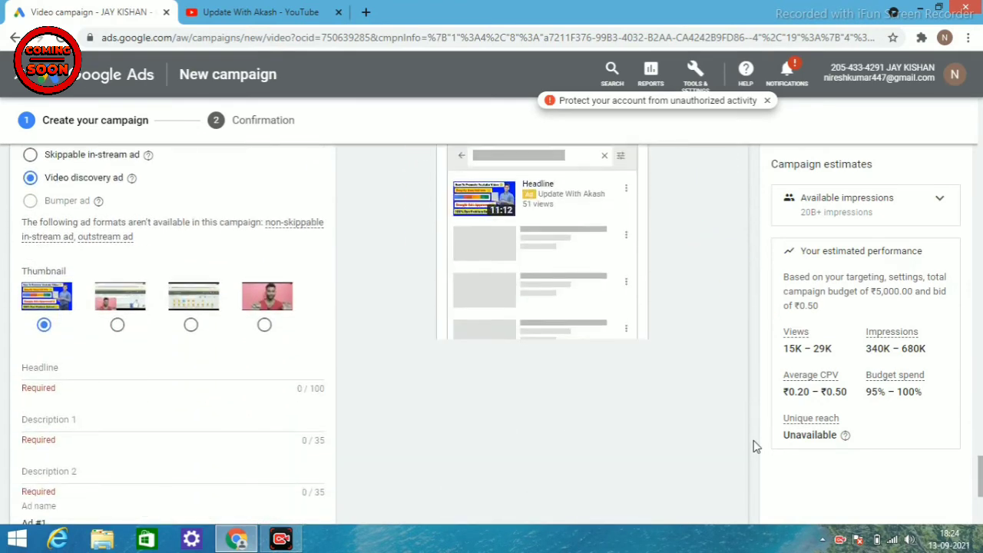
pyautogui.scroll(-1, 755, 447)
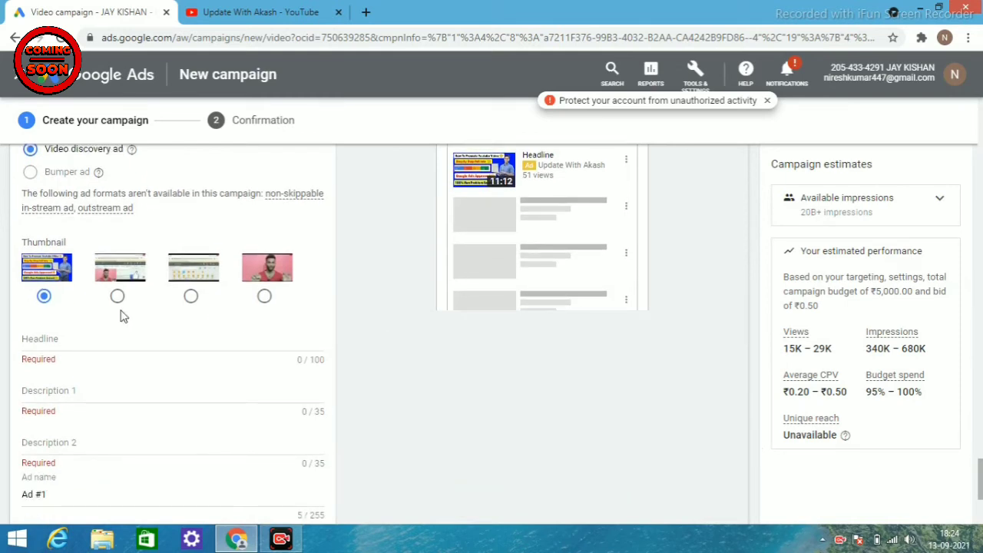
pyautogui.click(43, 339)
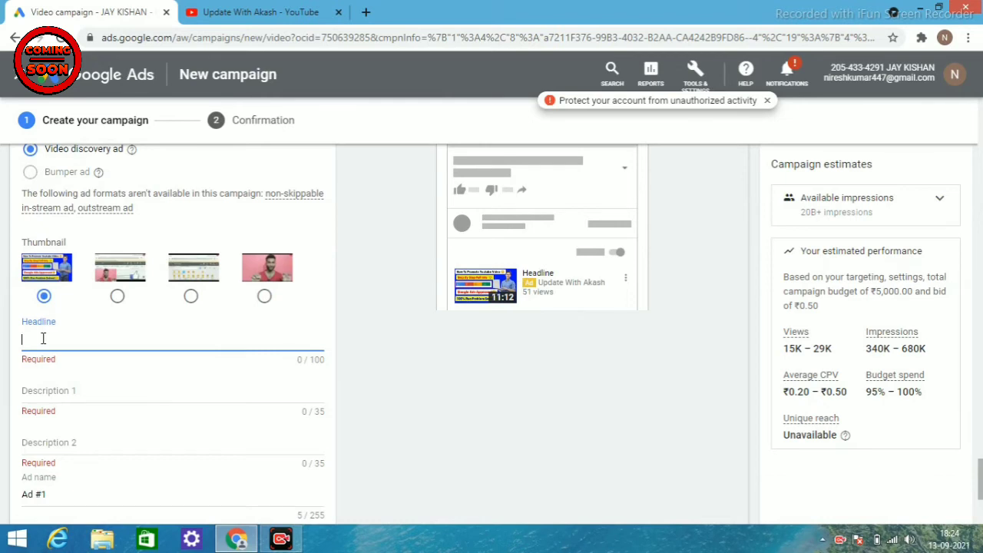
pyautogui.write('how ')
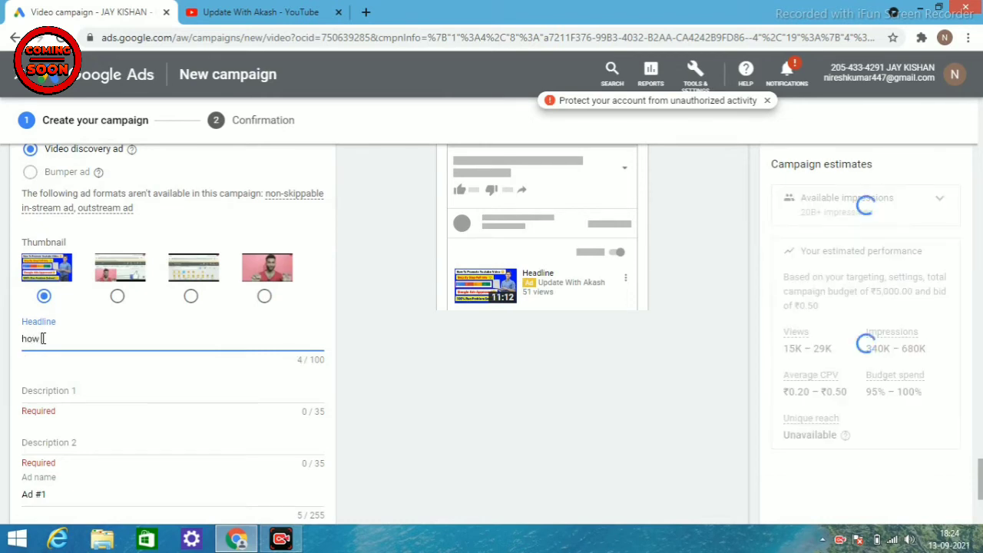
pyautogui.write('t')
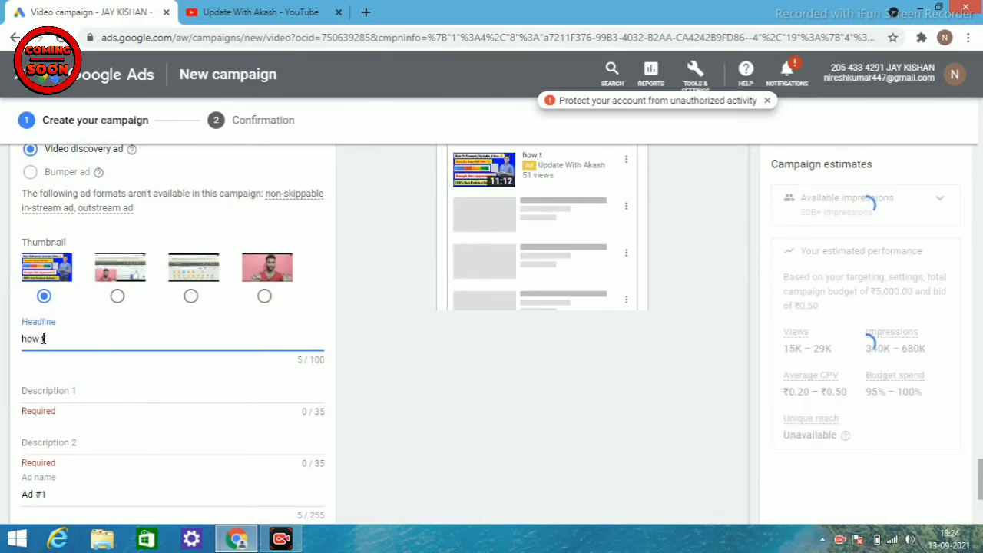
pyautogui.write('o promote v')
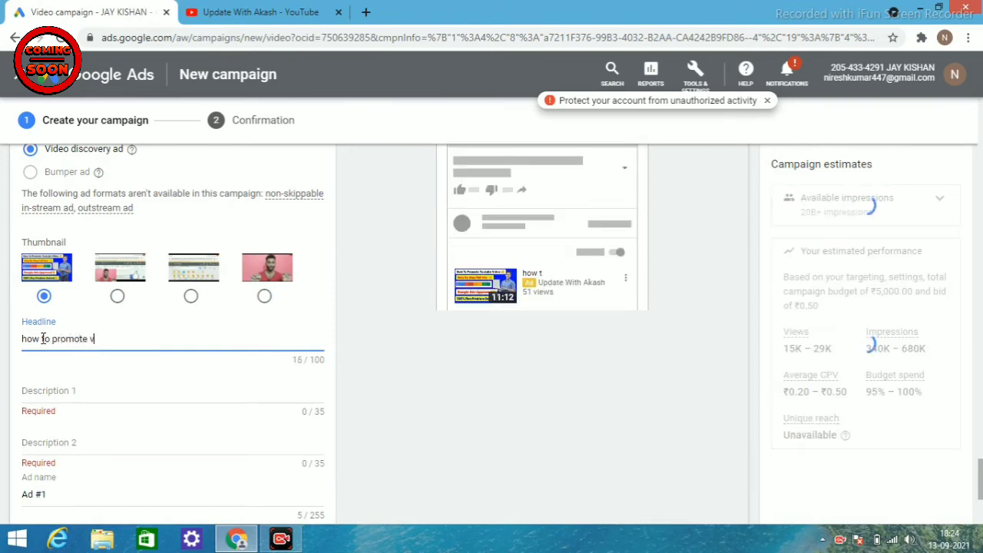
pyautogui.write('ide')
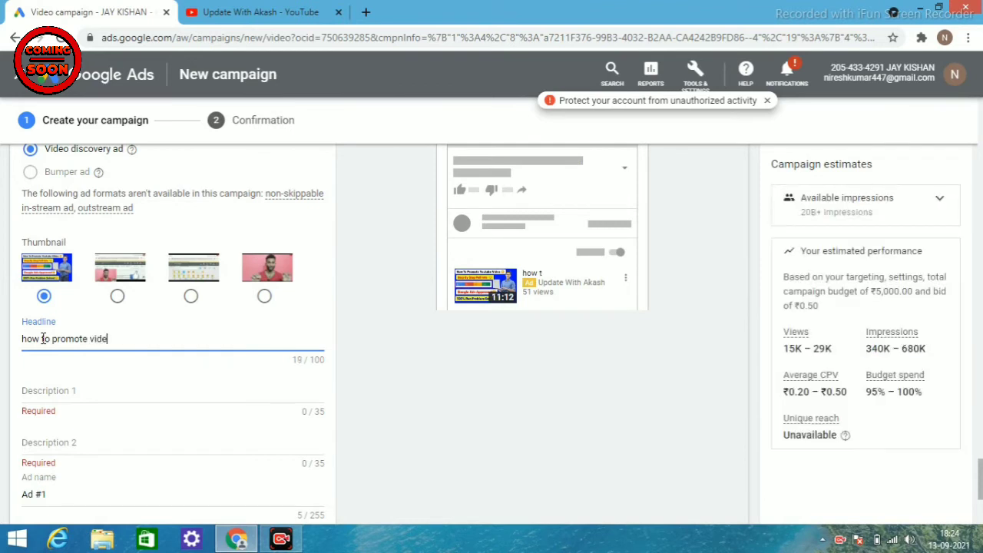
pyautogui.write('o')
# Step: Fill in the ad's first description line with "like share subscribe"
pyautogui.click(43, 388)
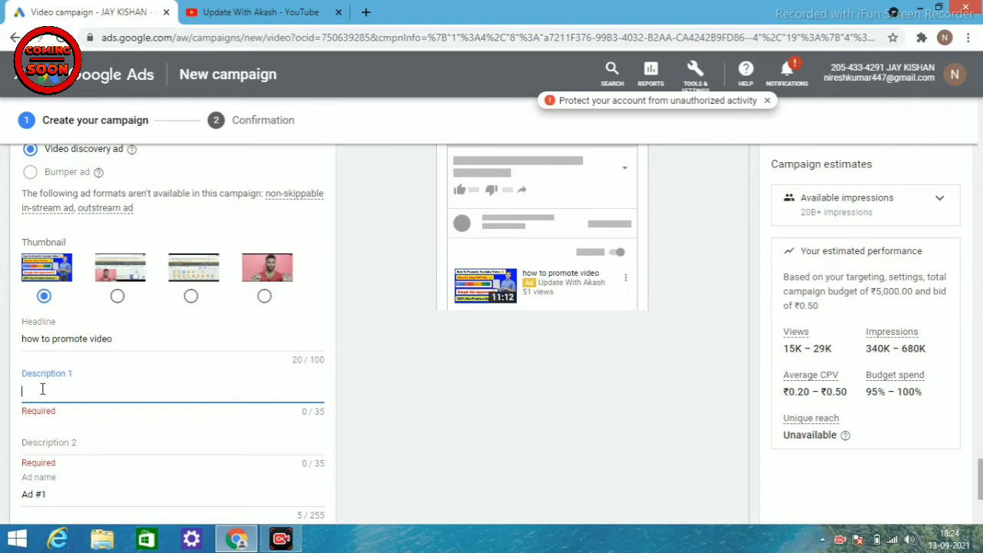
pyautogui.write('like')
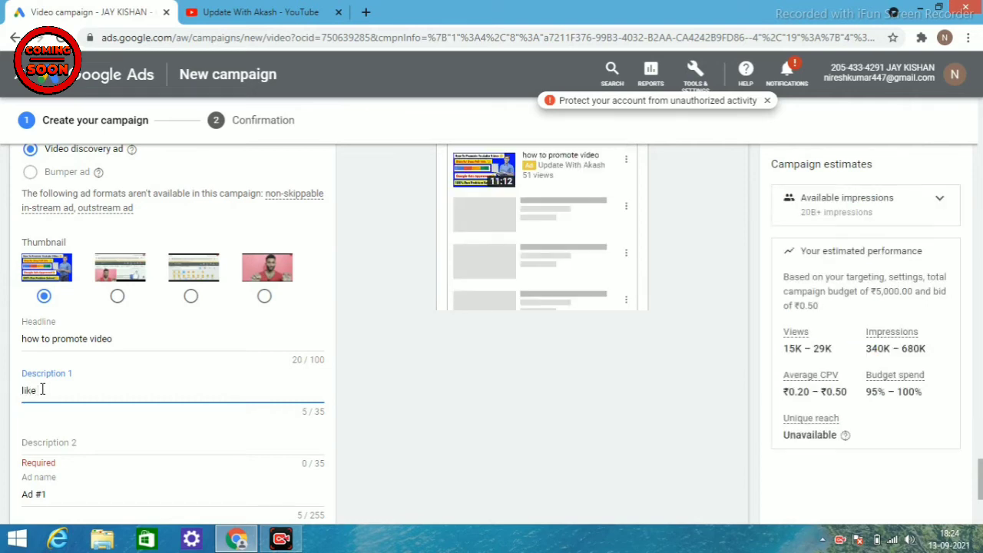
pyautogui.write(' share ')
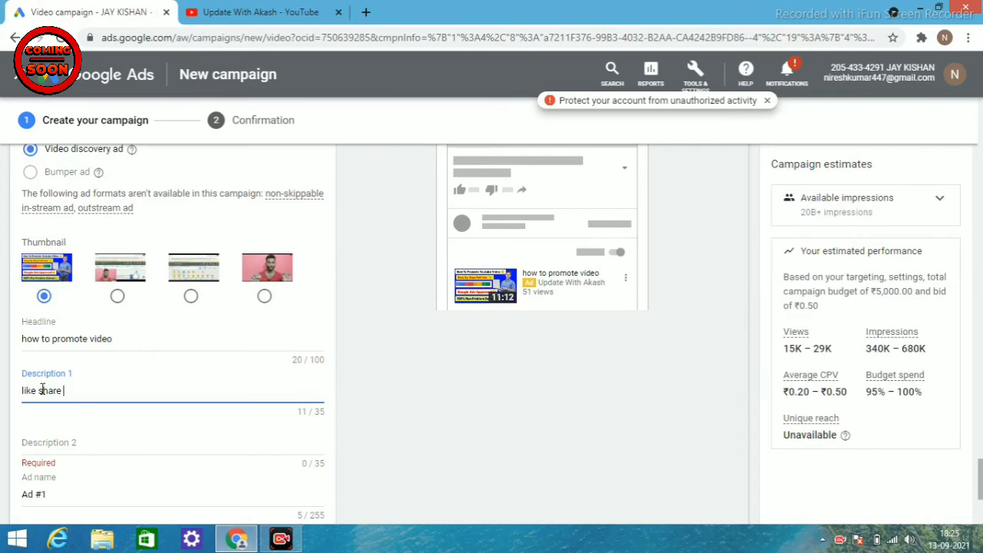
pyautogui.write('su')
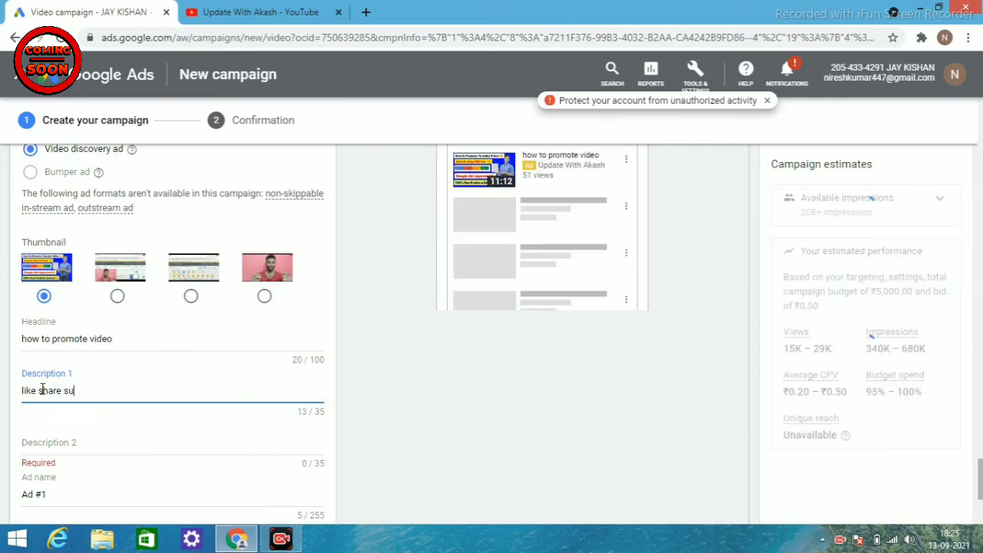
pyautogui.write('bscr')
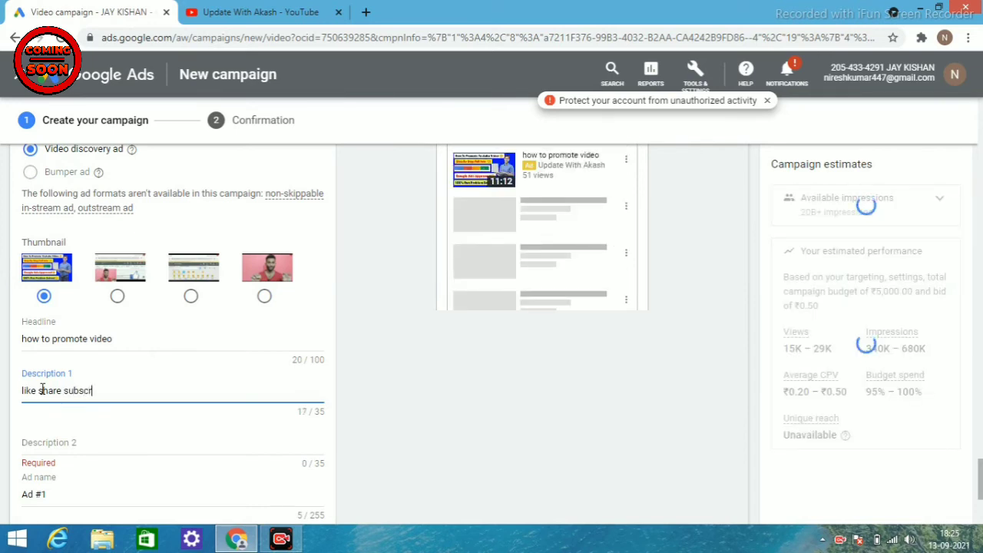
pyautogui.write('ibe')
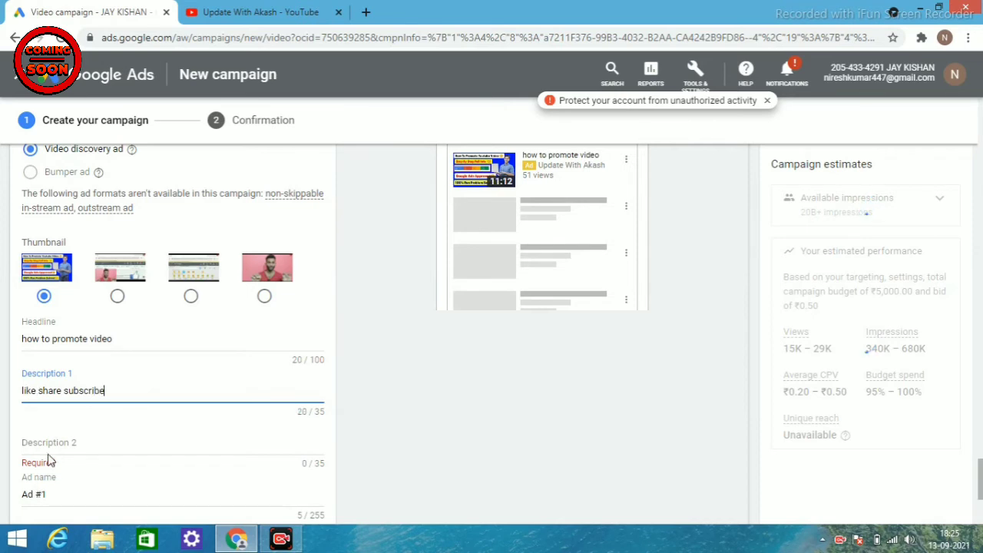
# Step: Fill in the ad's second description line with "how to promote yt video"
pyautogui.click(50, 442)
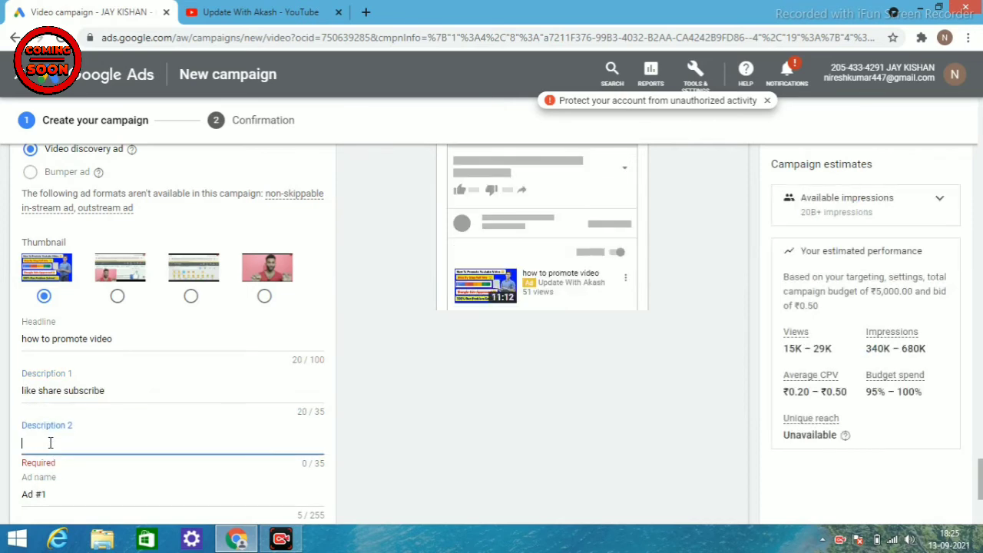
pyautogui.write('h')
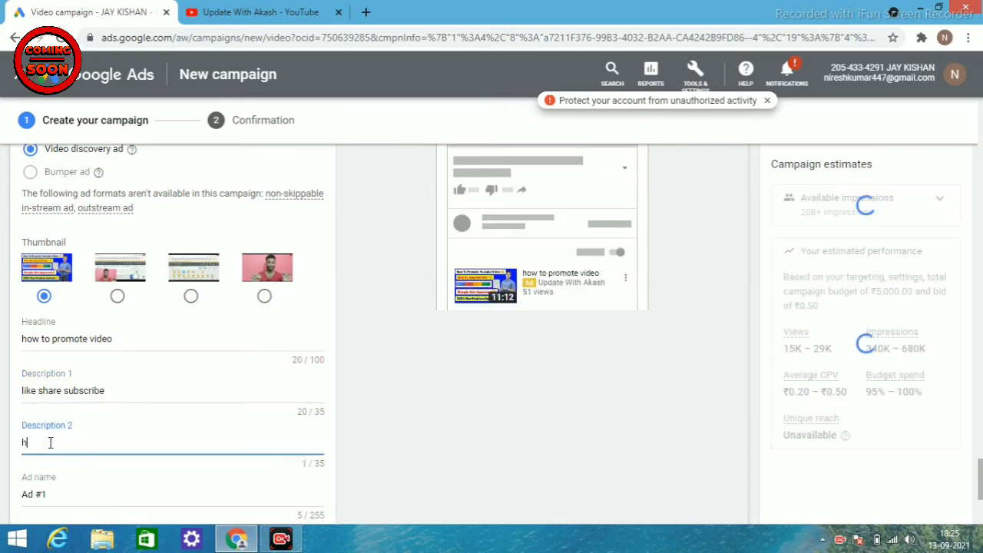
pyautogui.write('ow ')
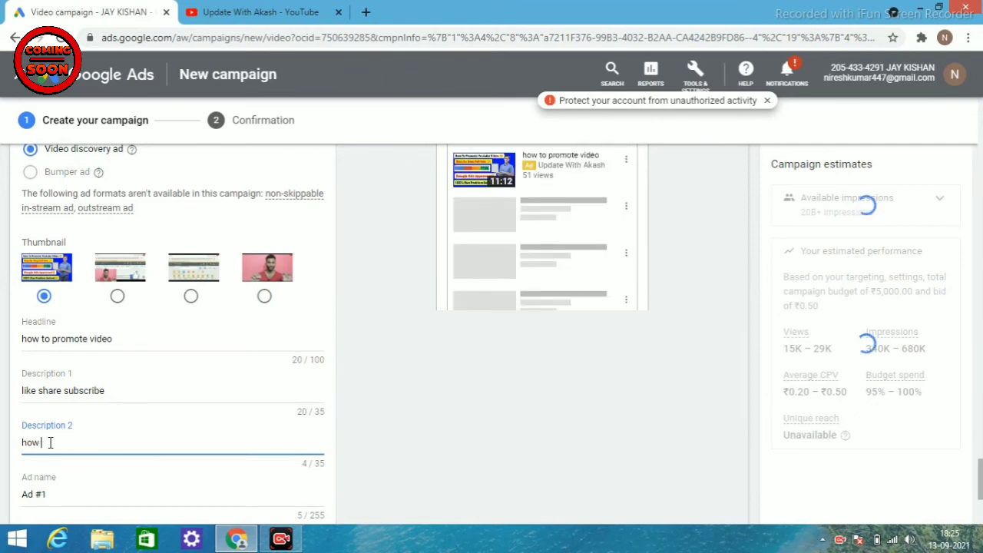
pyautogui.write('to')
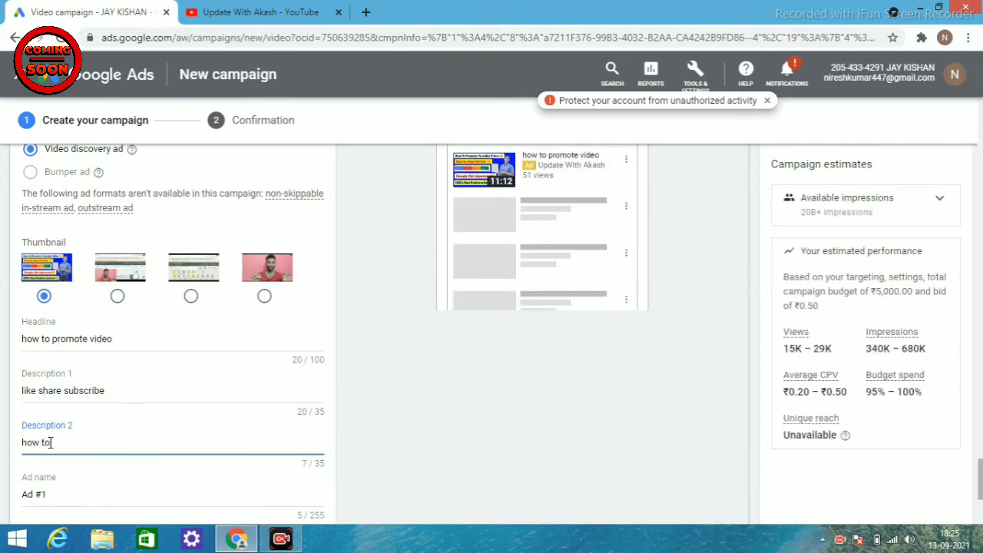
pyautogui.write('pr')
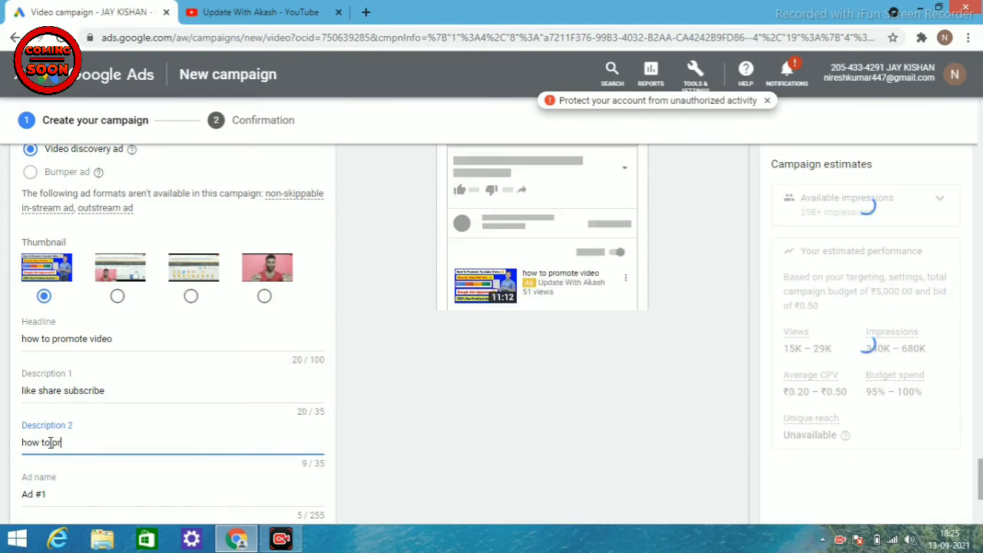
pyautogui.write('omot')
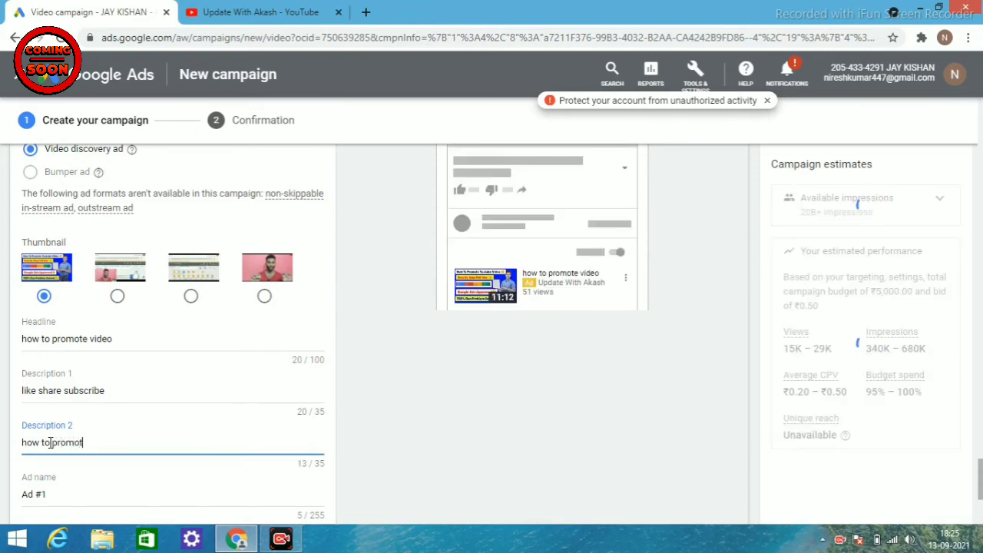
pyautogui.write('e yt video')
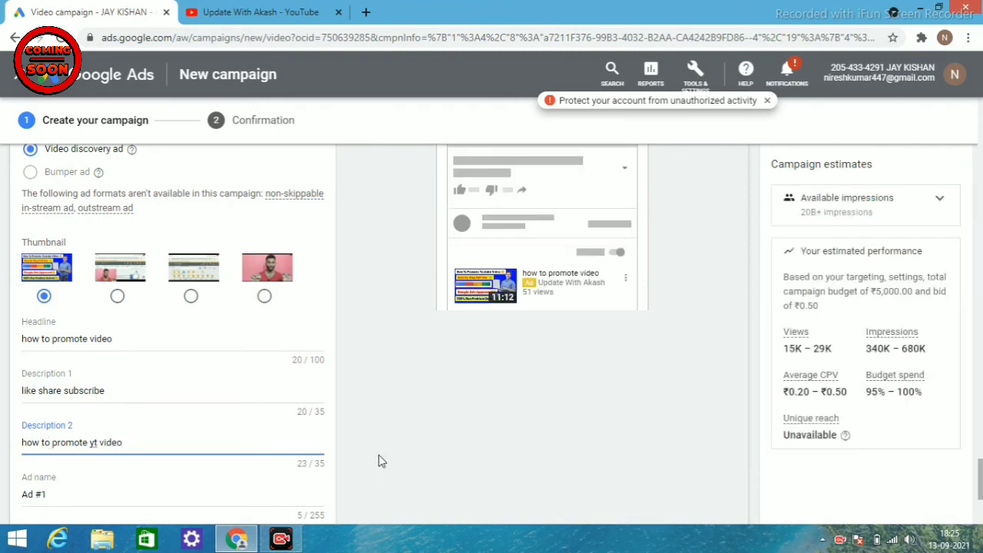
pyautogui.click(442, 486)
# Step: Create the campaign with the ad name left as it is, and continue from the confirmation to the campaign
pyautogui.scroll(-1, 441, 484)
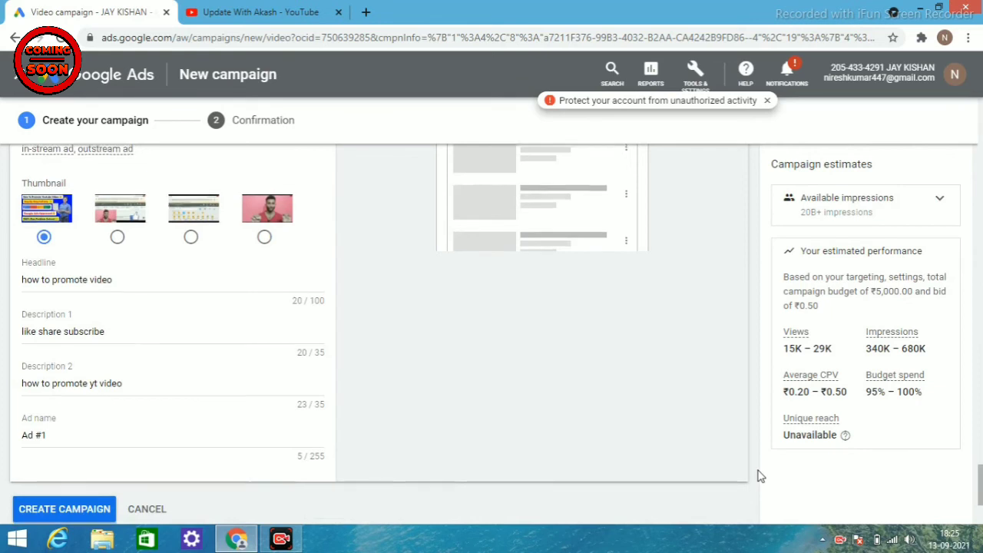
pyautogui.scroll(-1, 759, 477)
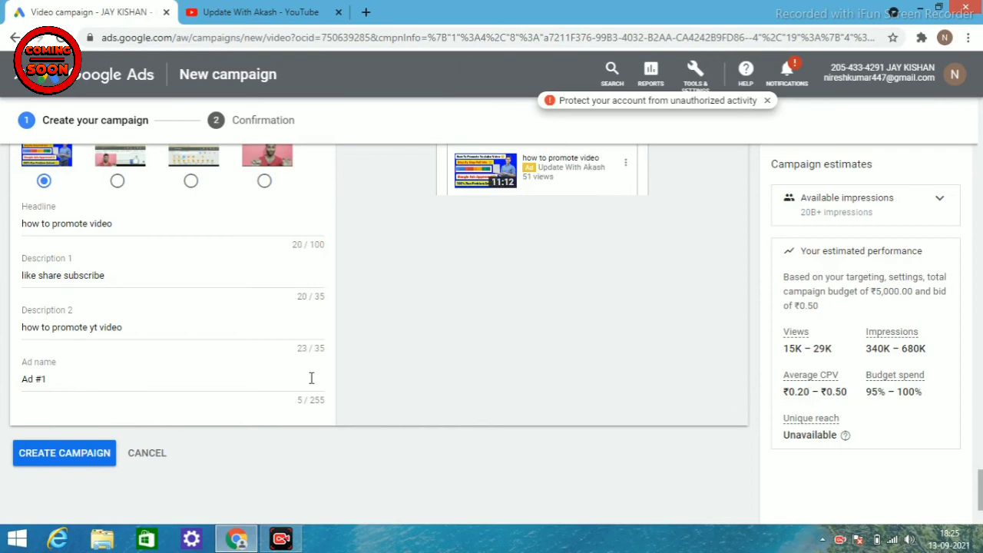
pyautogui.click(65, 455)
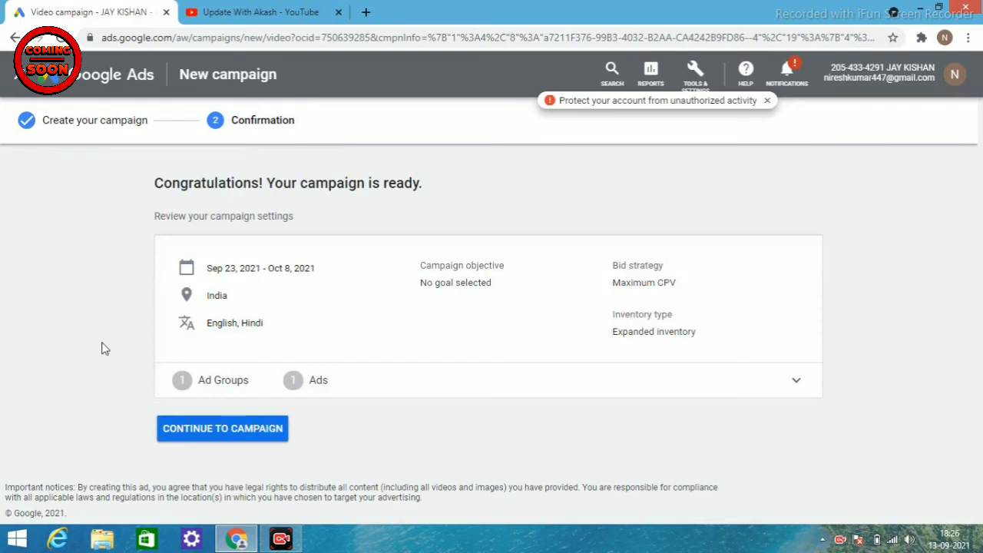
pyautogui.click(225, 433)
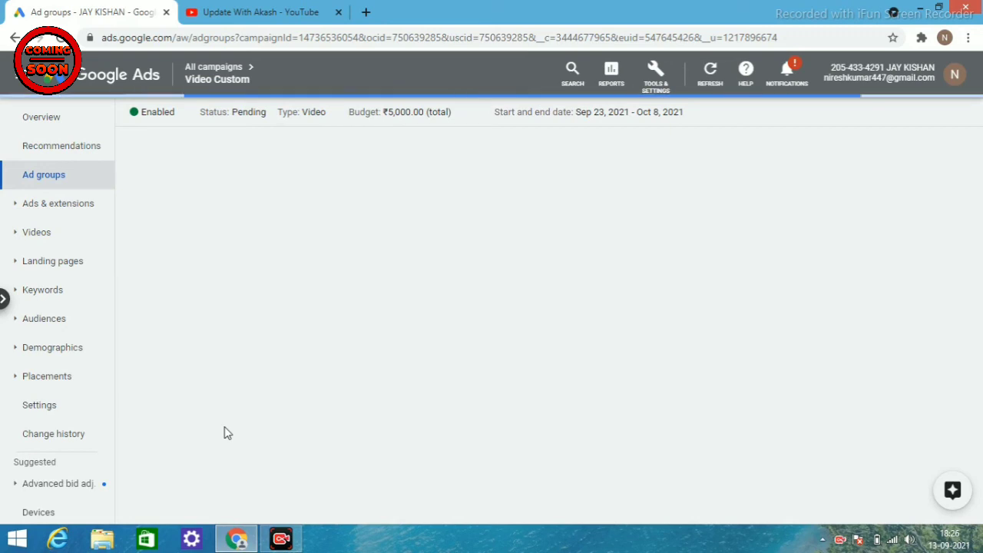
# Step: Open the account notifications to check the alert
pyautogui.click(787, 69)
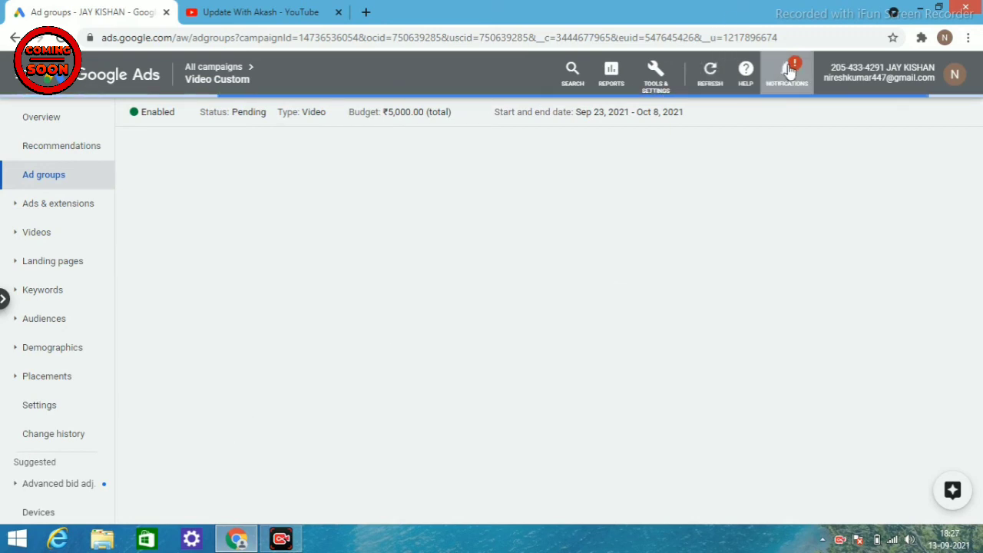